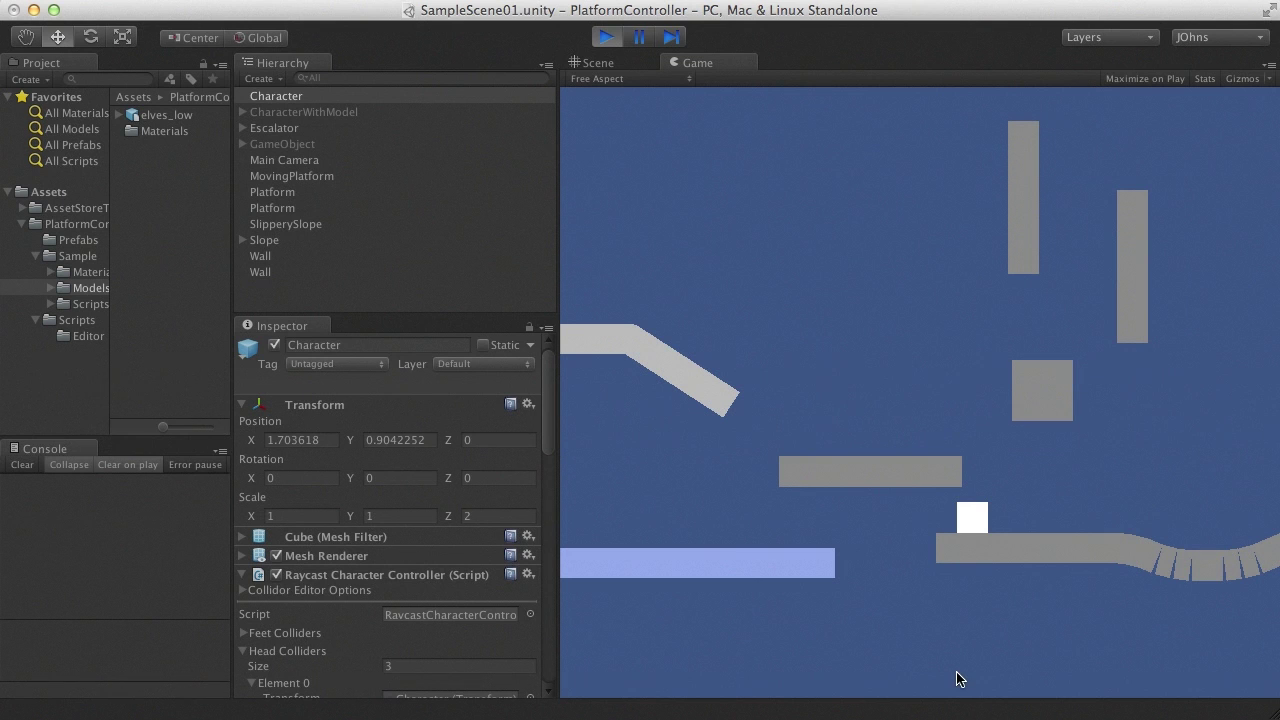
Step: Walk the cube character back and forth on the starting ground and test a short jump beneath the fixed platform
key("Right")
key("Left")
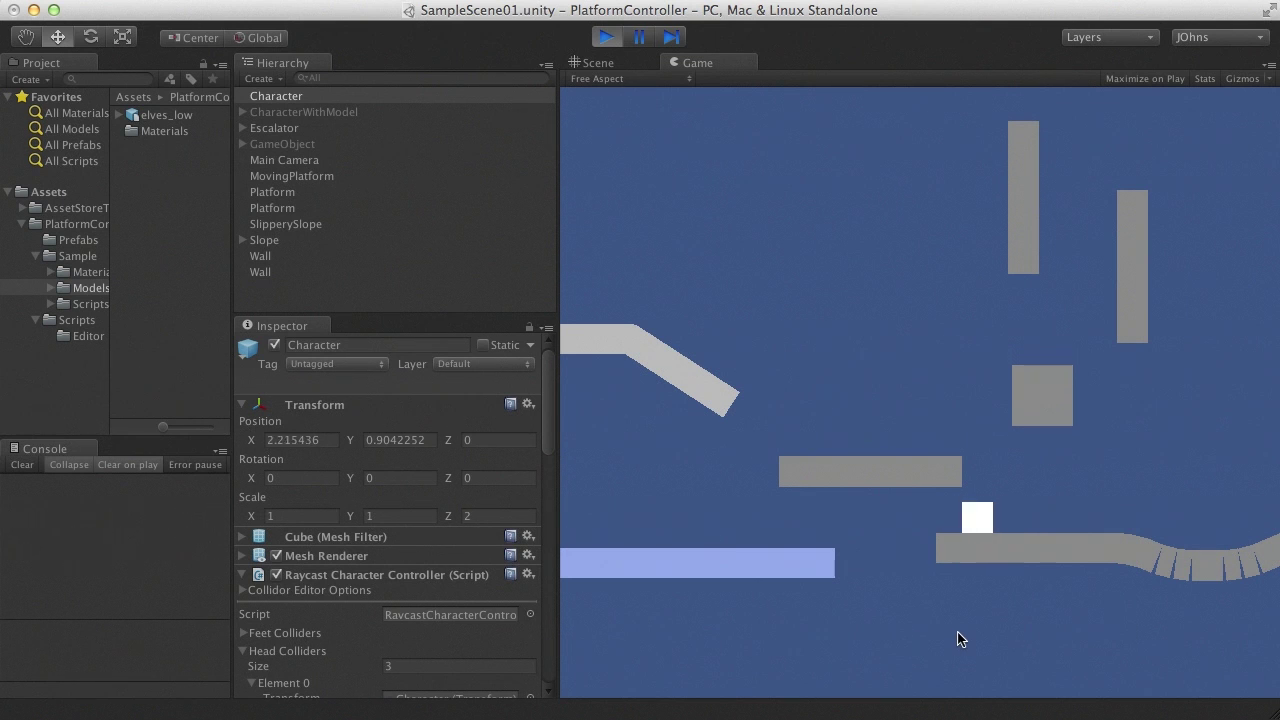
key("Right")
key("Left")
key("space")
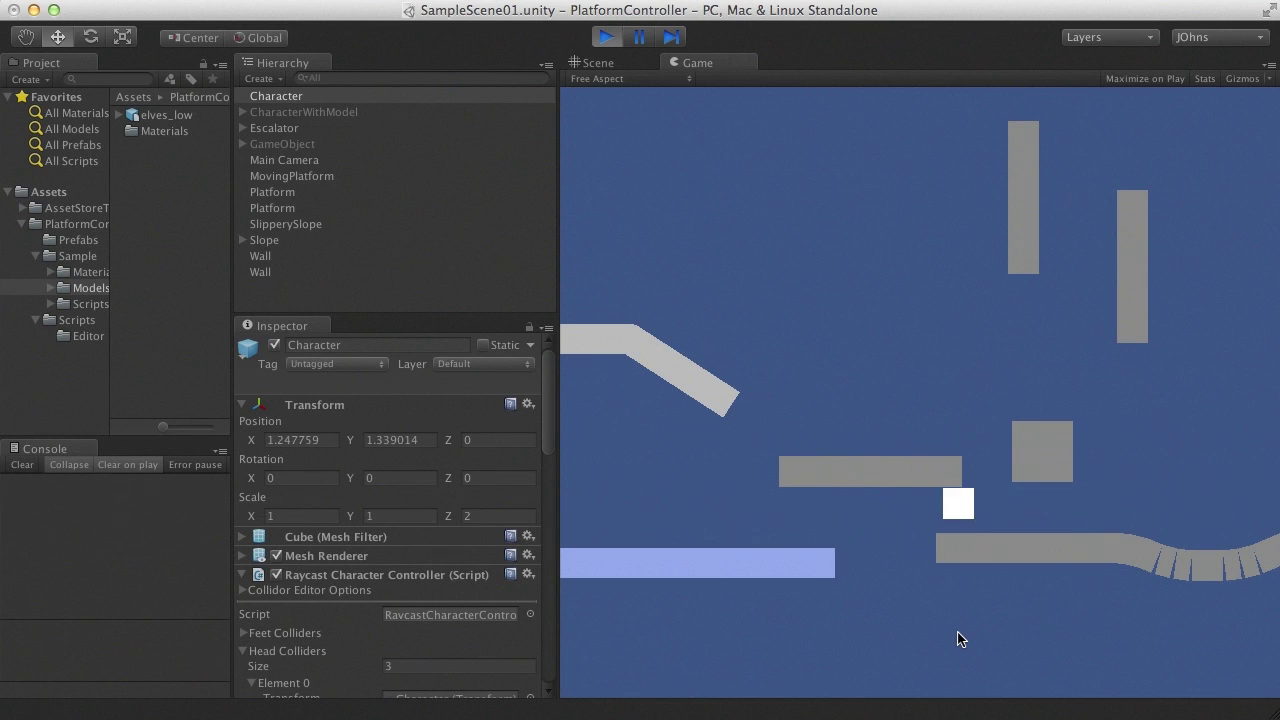
key("Right")
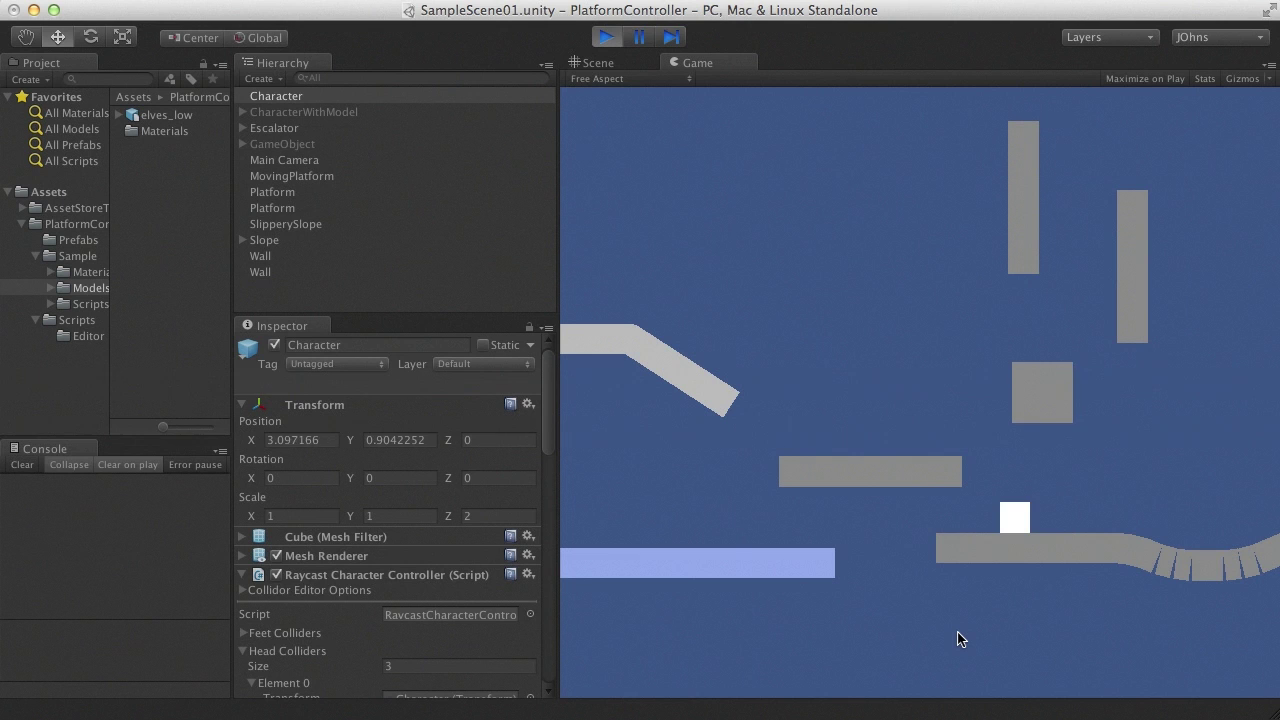
Step: Jump the cube onto the fixed platform, then drop to the light-blue floor and walk it both ways
key("space")
key("Left")
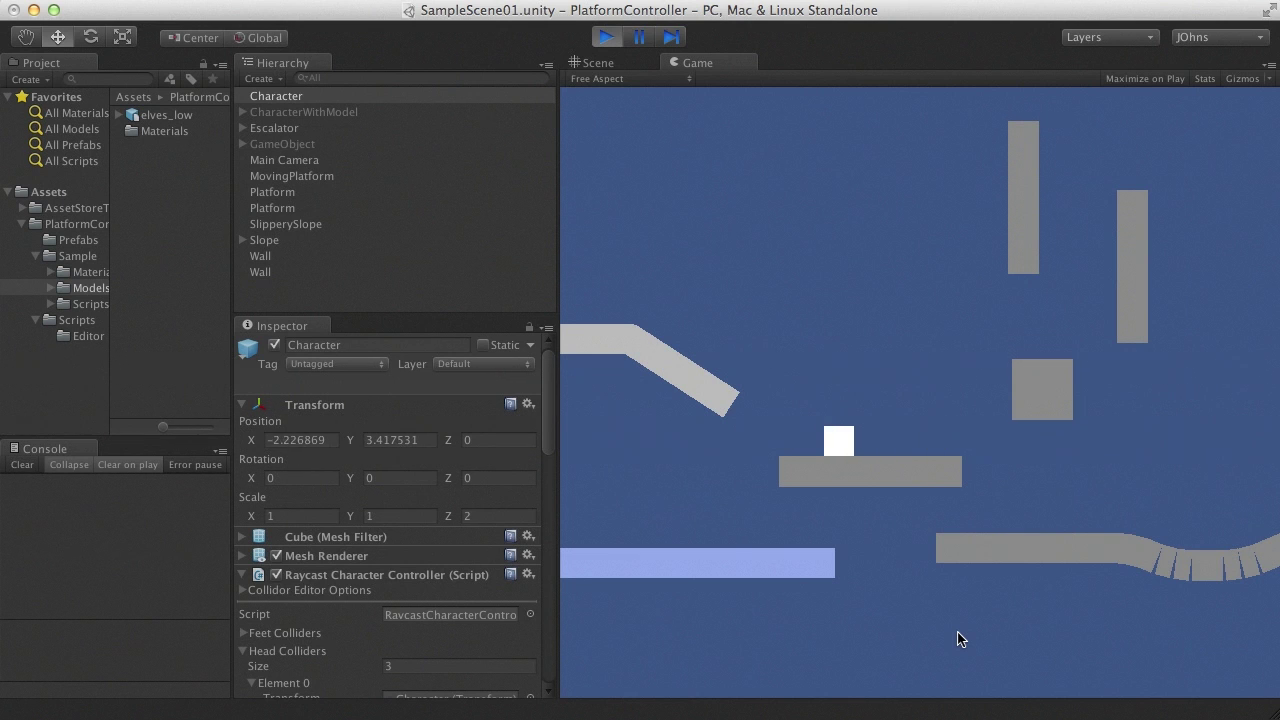
key("Left")
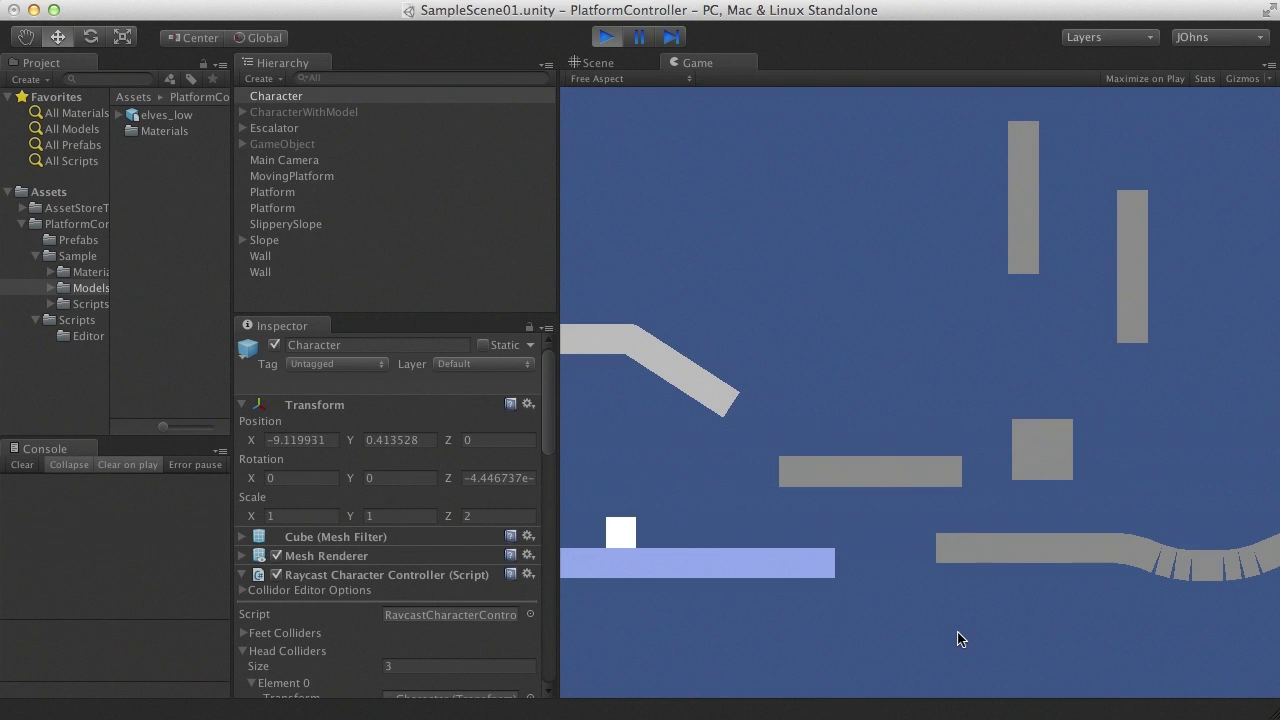
key("Right")
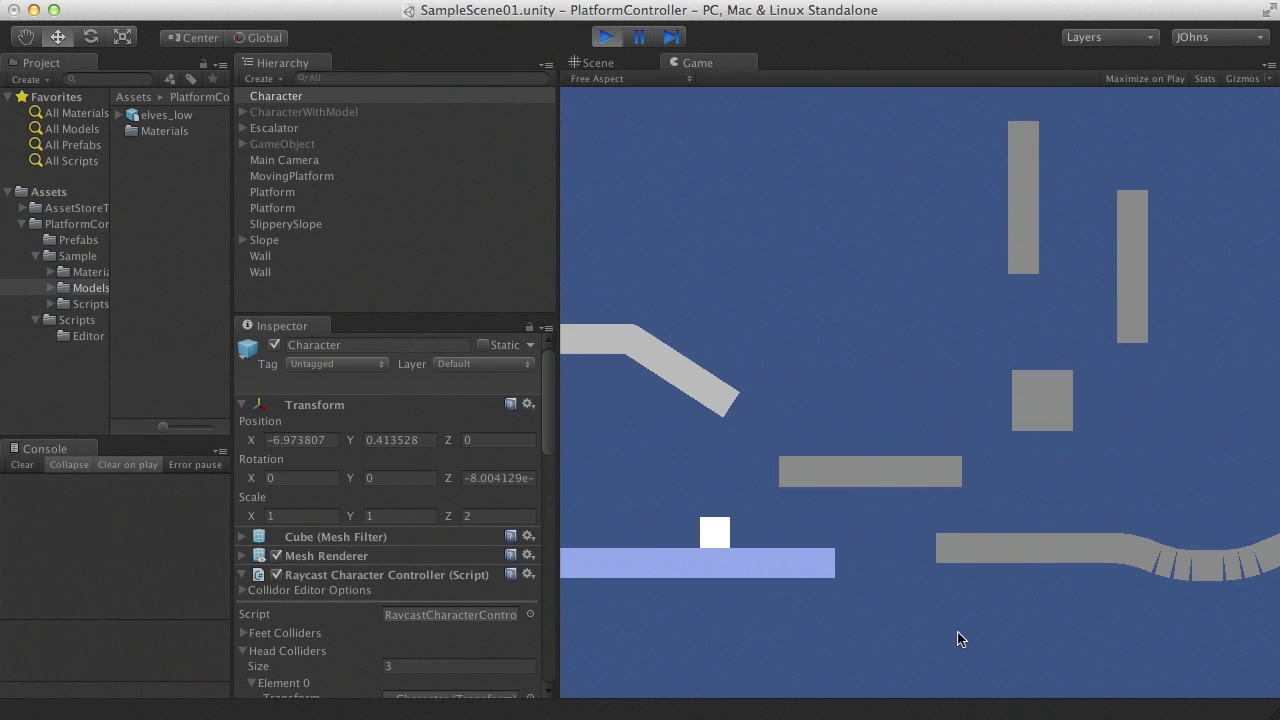
Step: Jump the cube from the light-blue floor back to the fixed platform and up onto the steep light-grey slope
key("Left")
key("space")
key("Right")
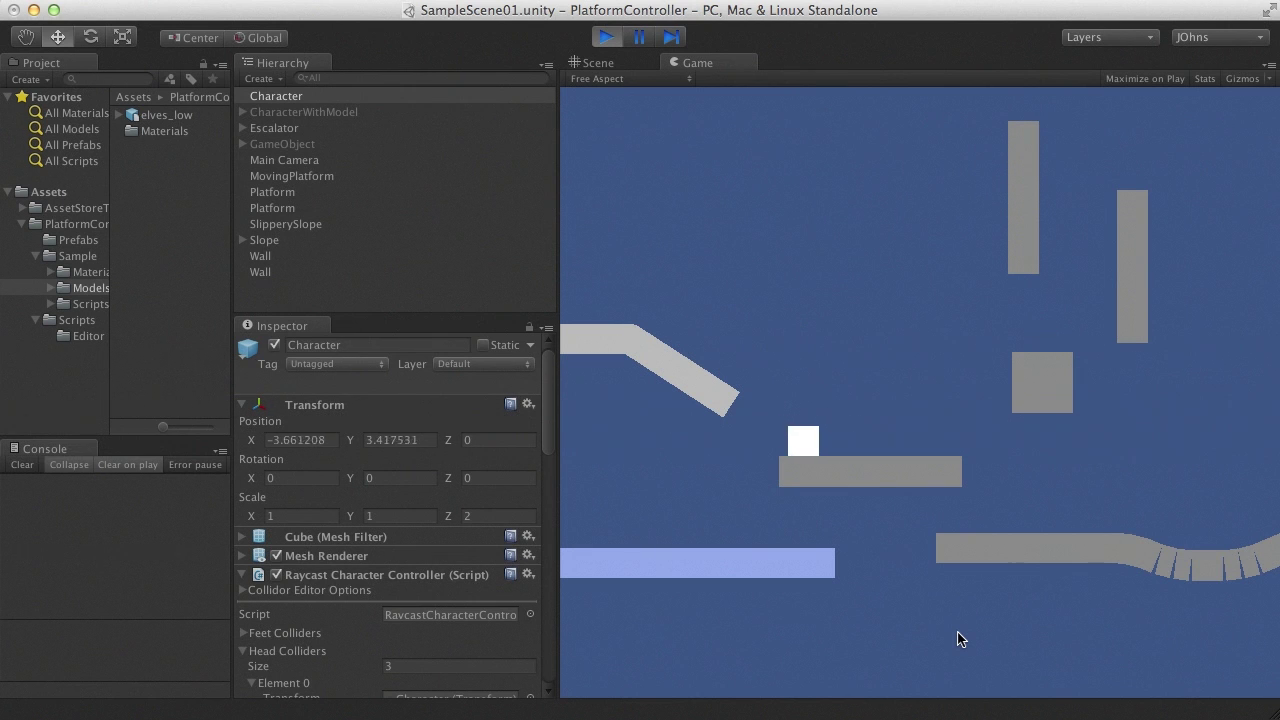
key("space")
key("Left")
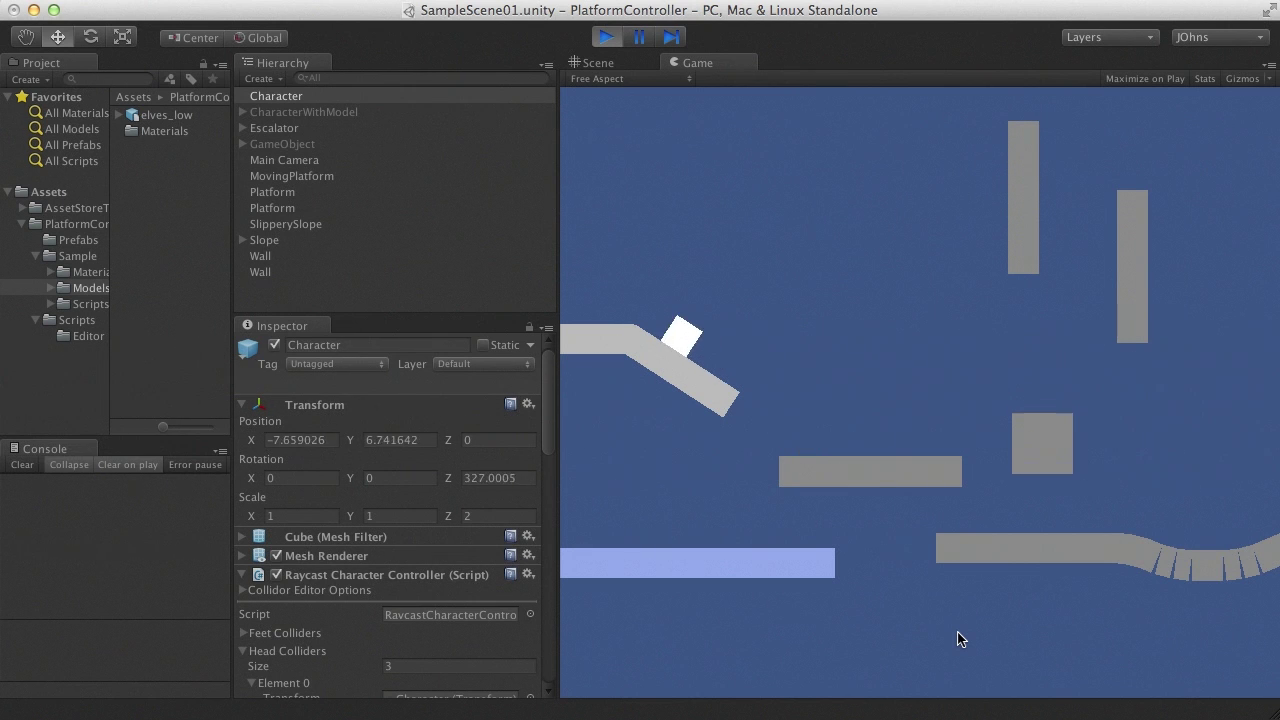
Step: Jump the cube off the steep slope to the fixed platform and onto the moving square platform
key("space")
key("Right")
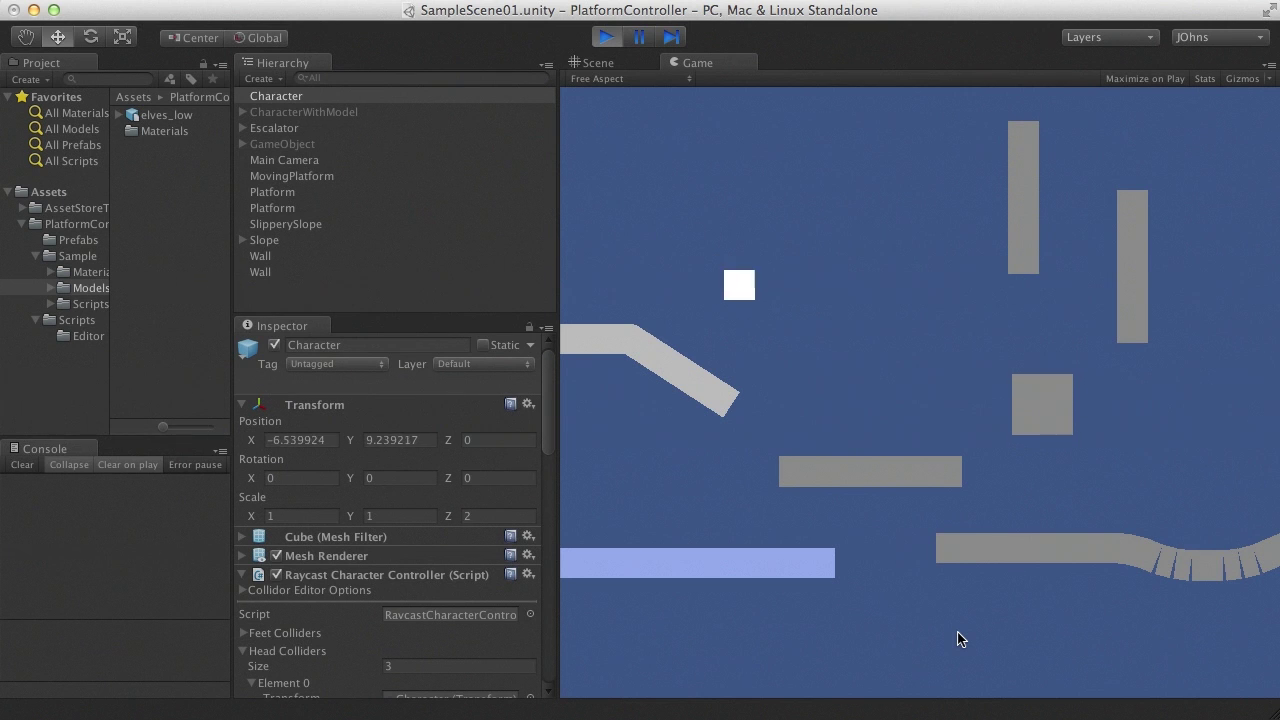
key("Right")
key("Right")
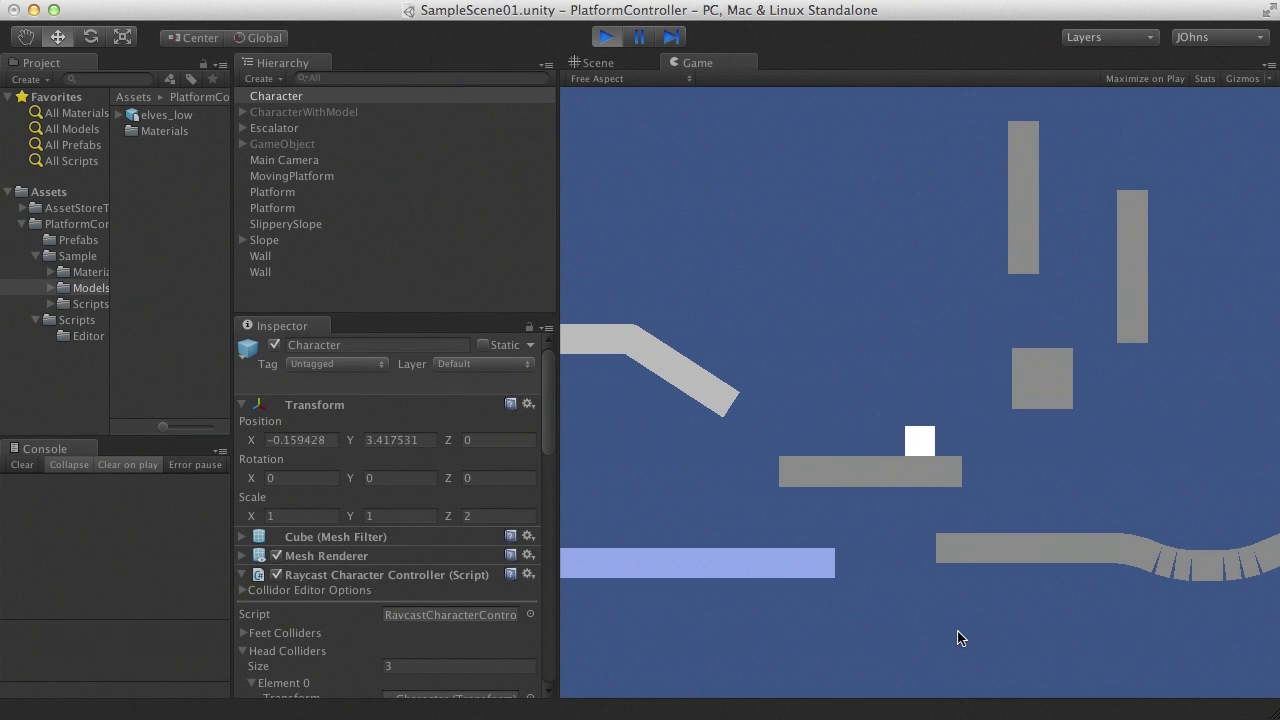
key("Right")
key("space")
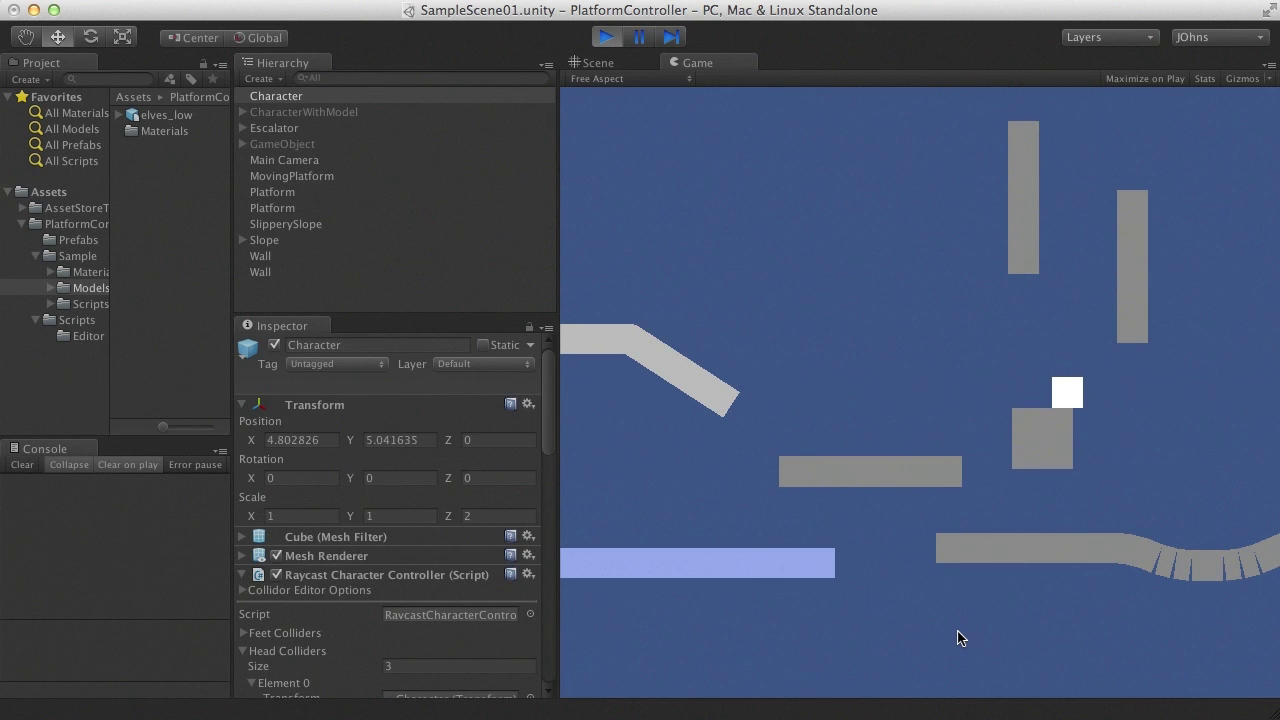
key("Left")
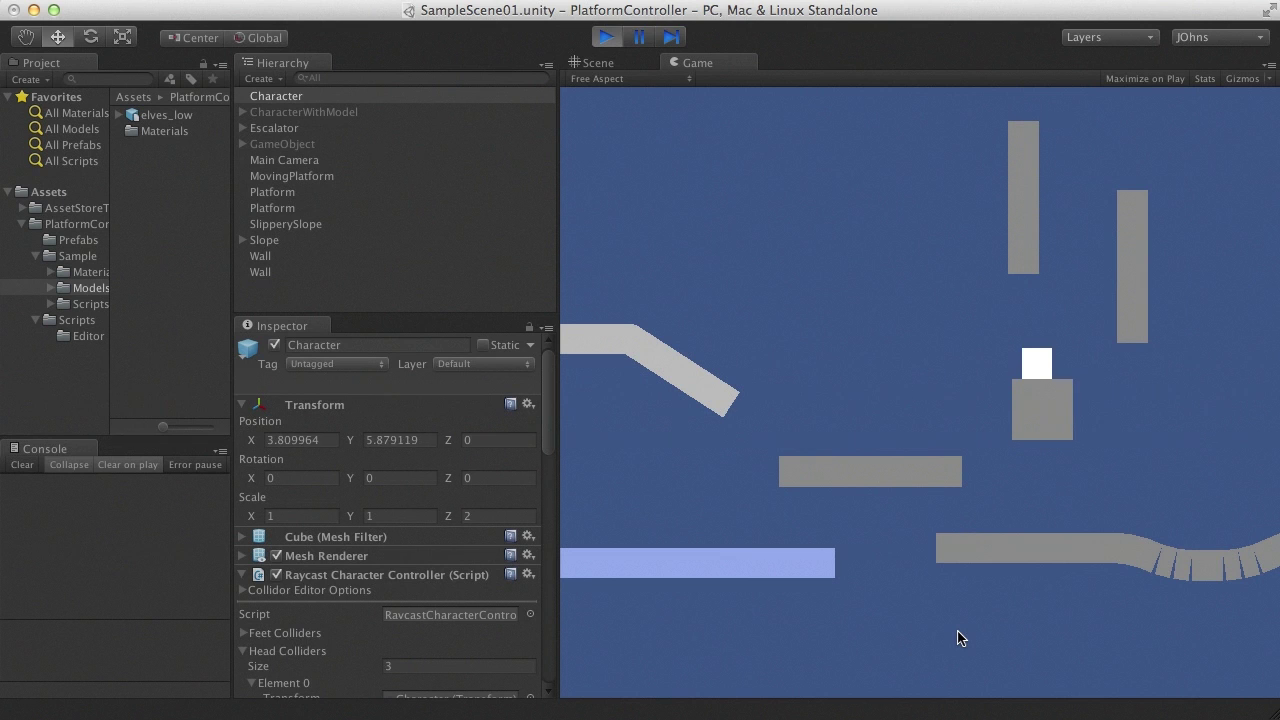
Step: Test wall jumping by bouncing the cube between the two vertical walls until it clears the top
key("Right")
key("space")
key("Left")
key("space")
key("Right")
key("space")
key("Left")
key("space")
key("Right")
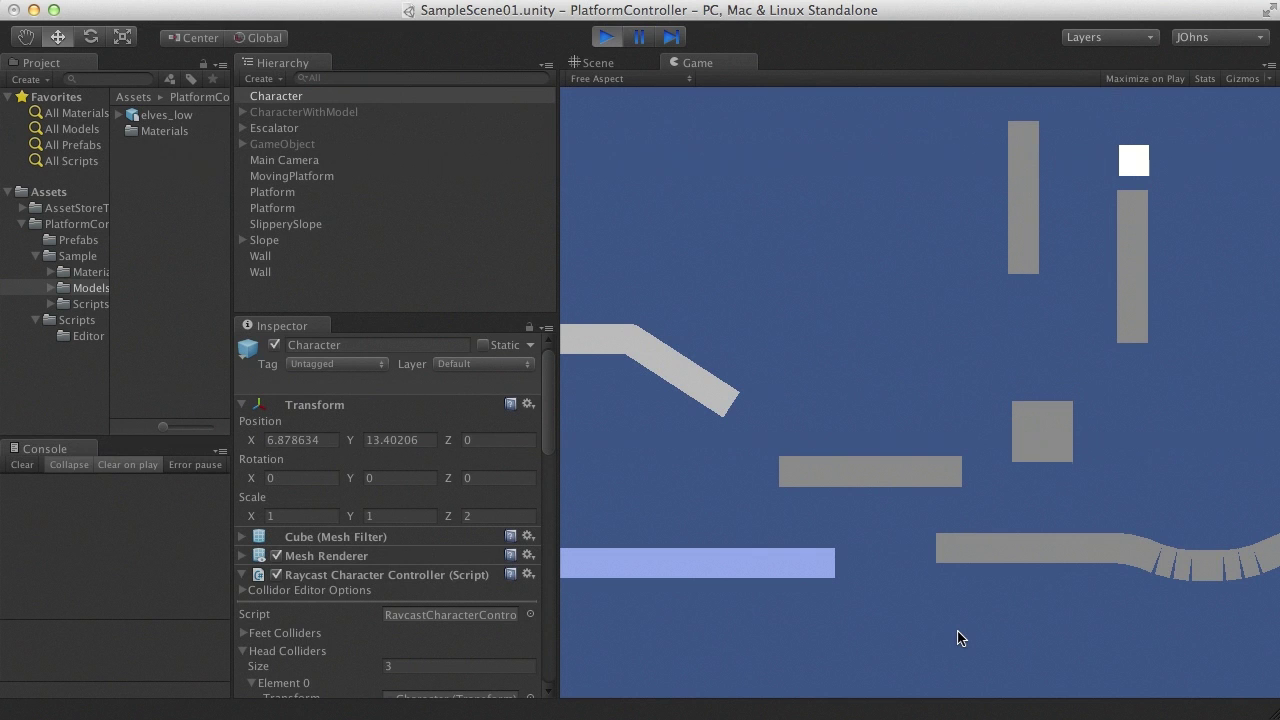
Step: Drop the cube to the ground and walk it through the curved dip and back to test slope alignment
key("Left")
key("Right")
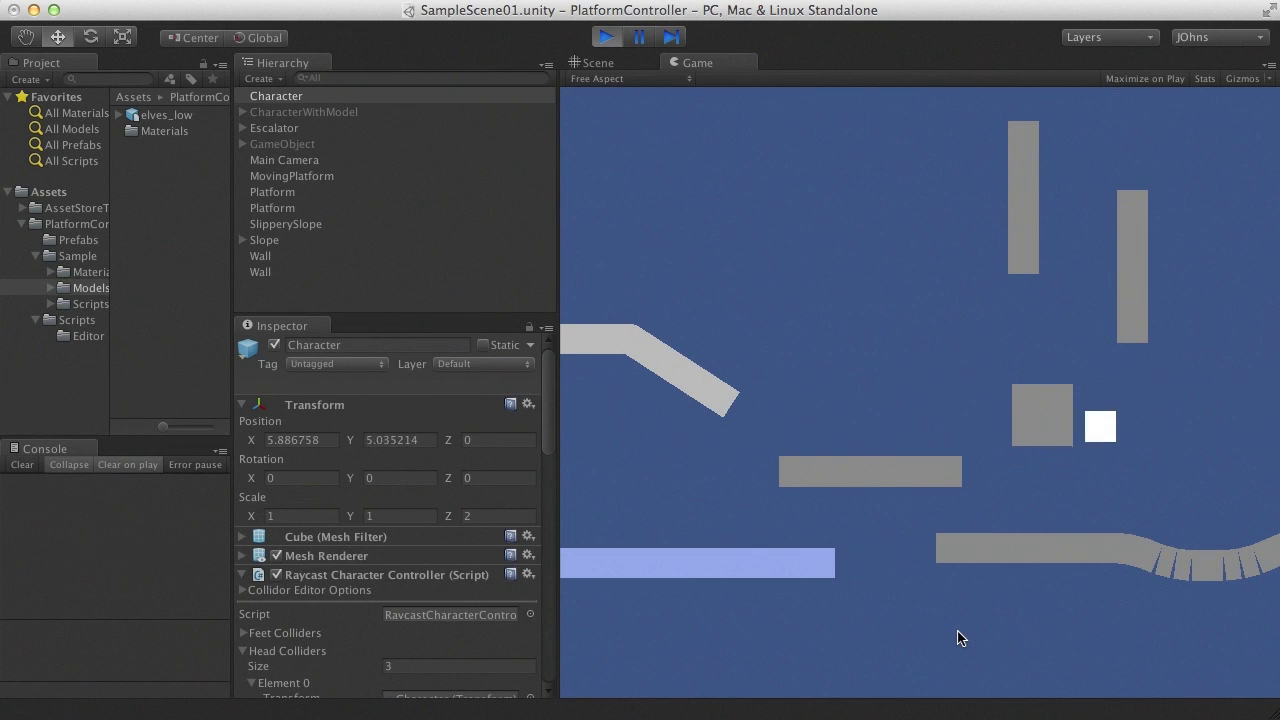
key("Left")
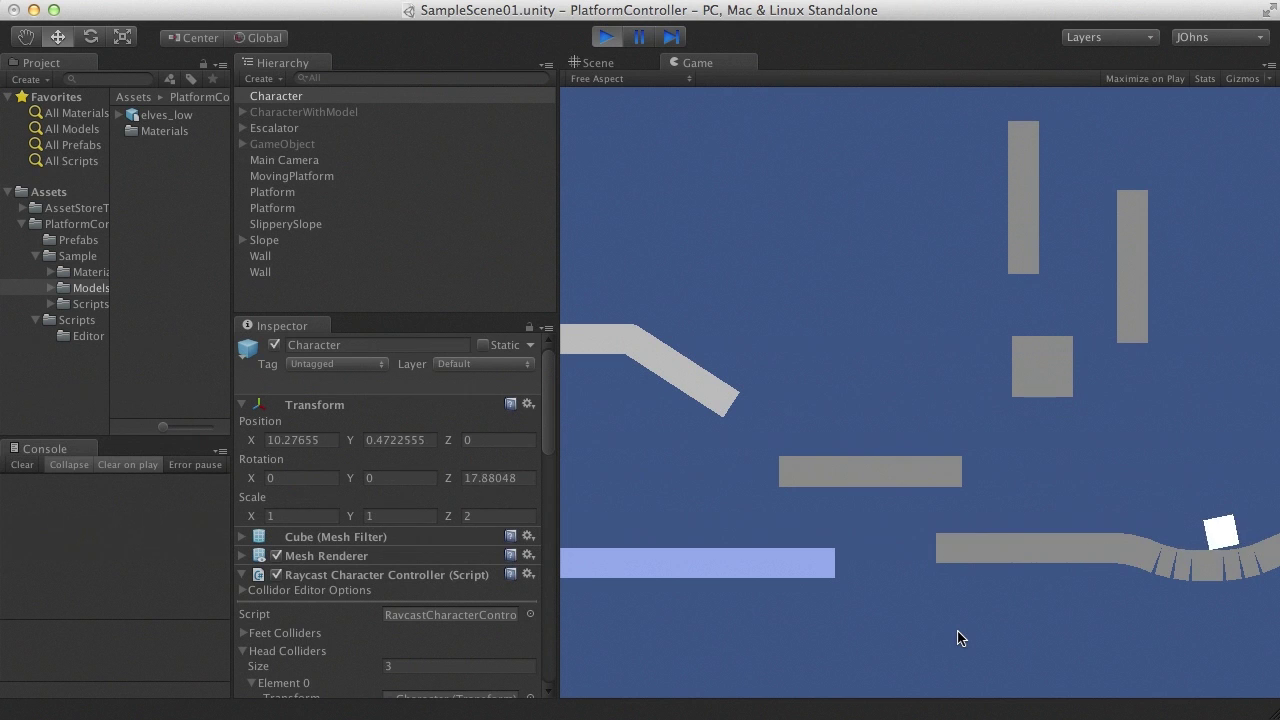
key("Right")
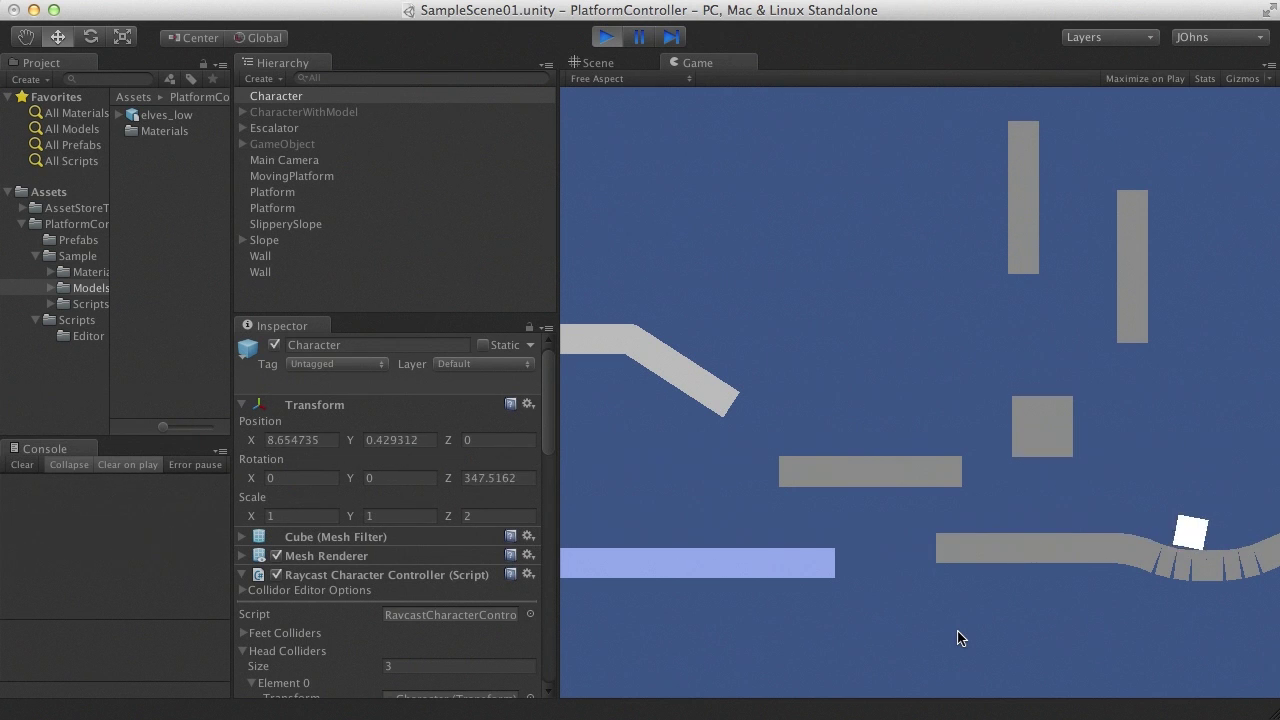
key("Left")
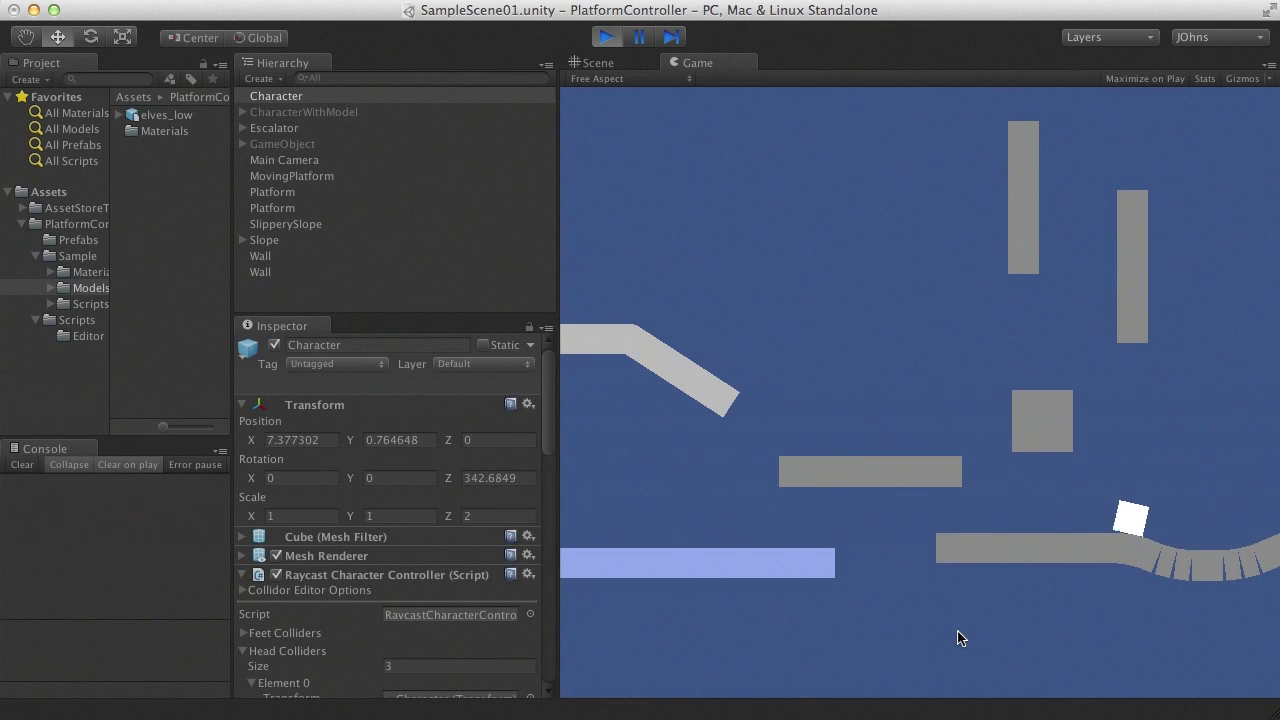
key("Left")
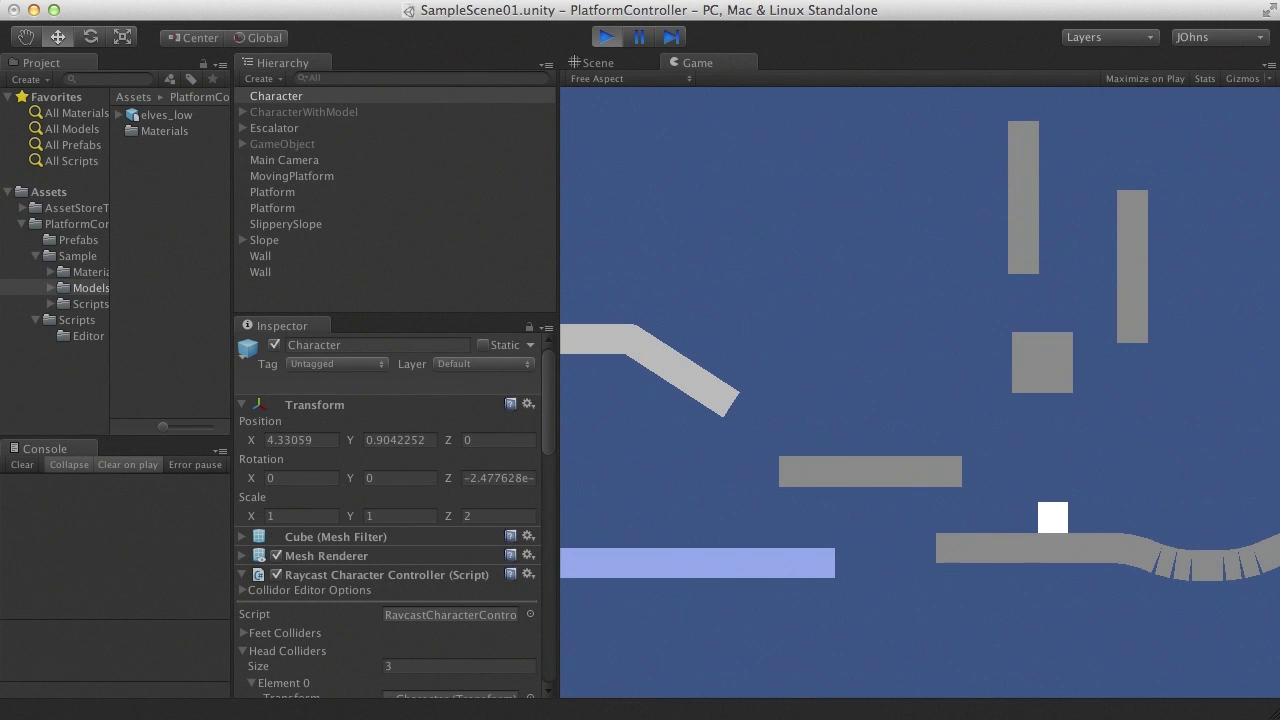
Step: Add a Capsule to the running scene as a test obstacle and set its Z position to 0
mouse_move(15, 10)
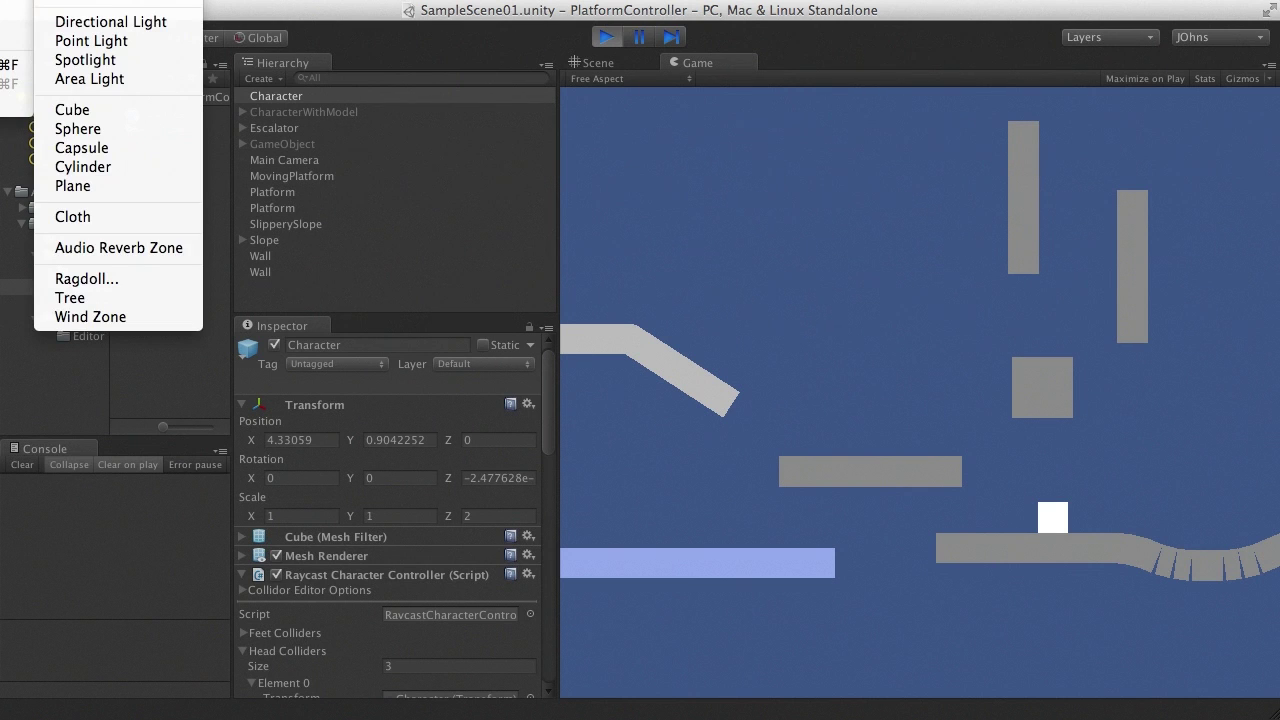
left_click(81, 147)
left_click(495, 420)
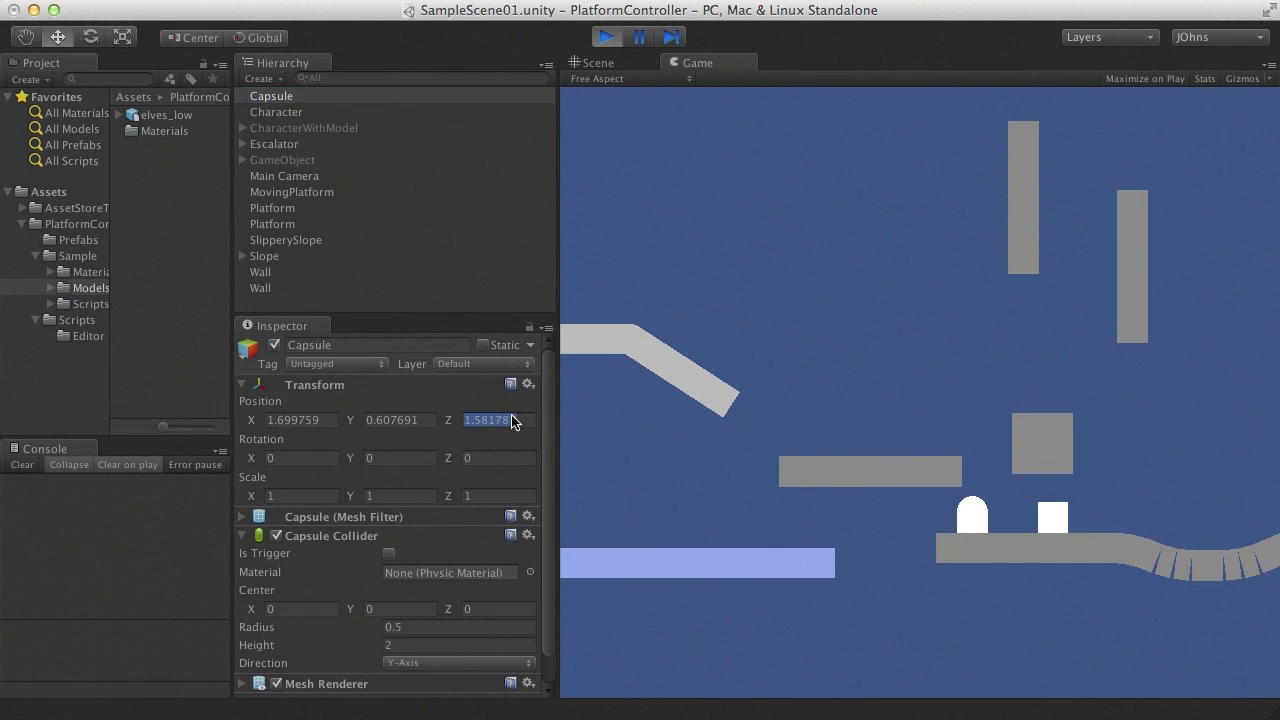
type("0")
Step: Lay the capsule horizontally by setting its Y rotation to 0 and Z rotation to 90
key("Tab")
key("Tab")
type("90")
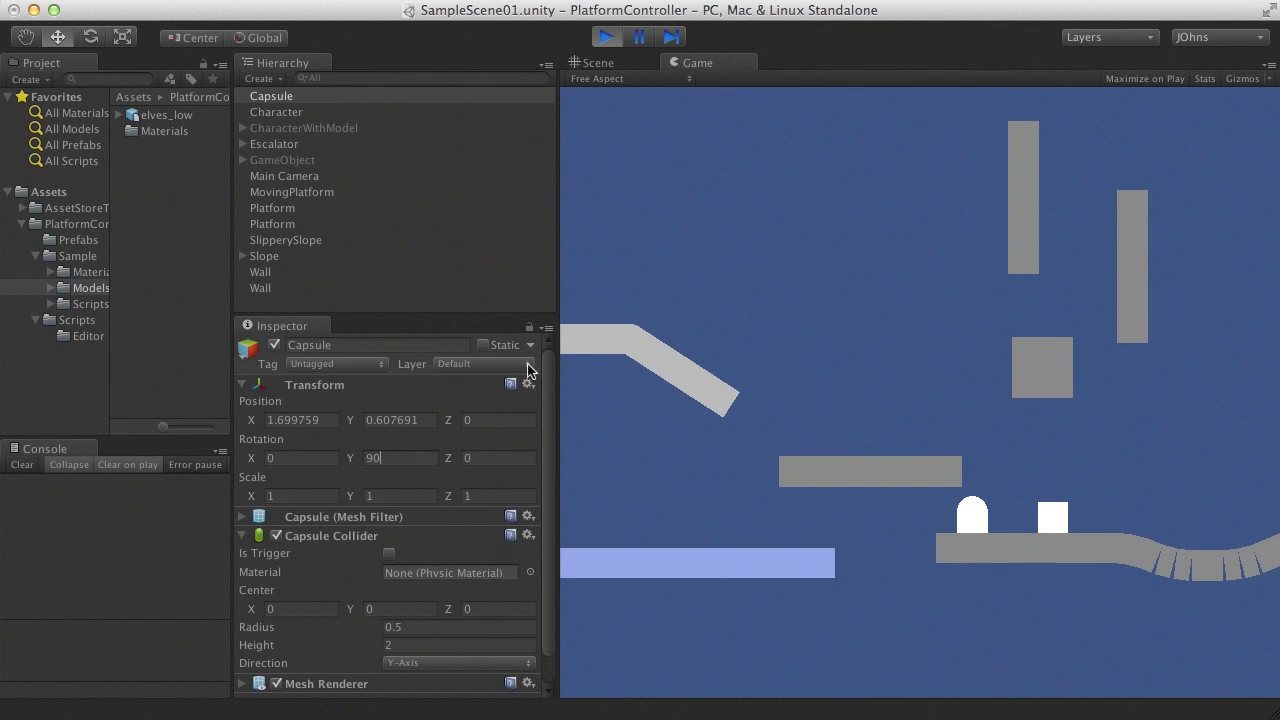
key("Tab")
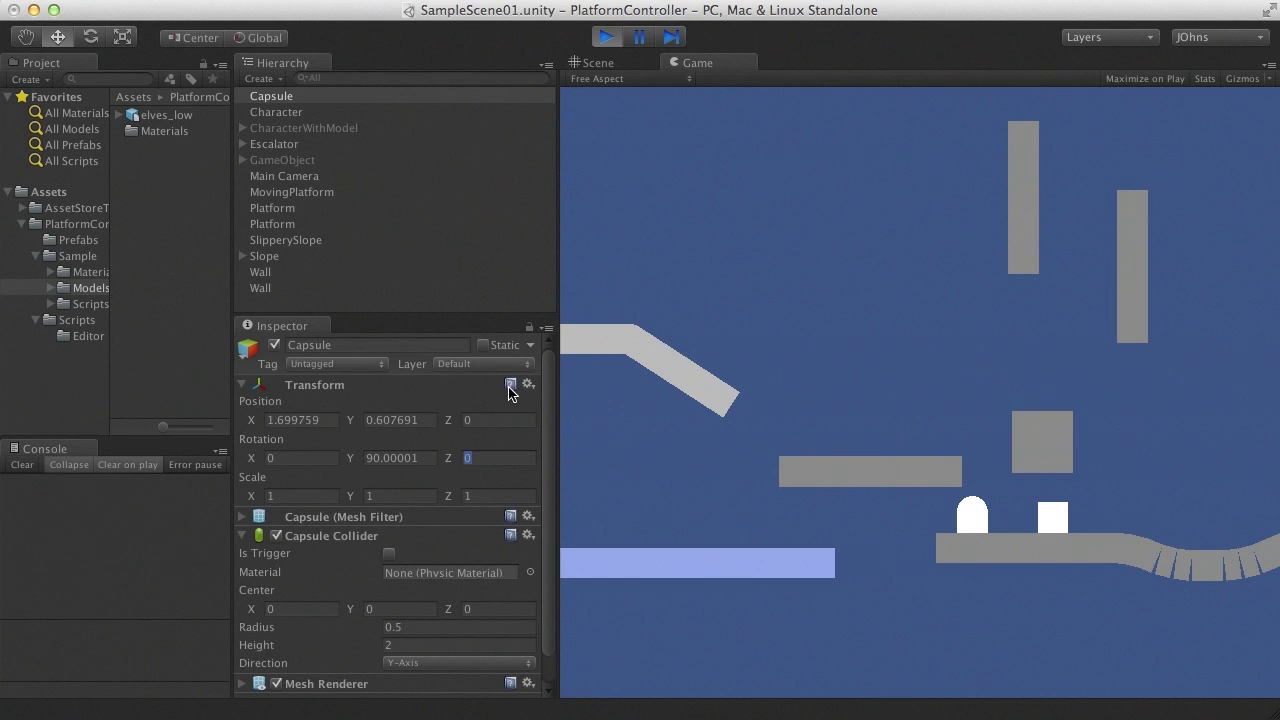
left_click(479, 463)
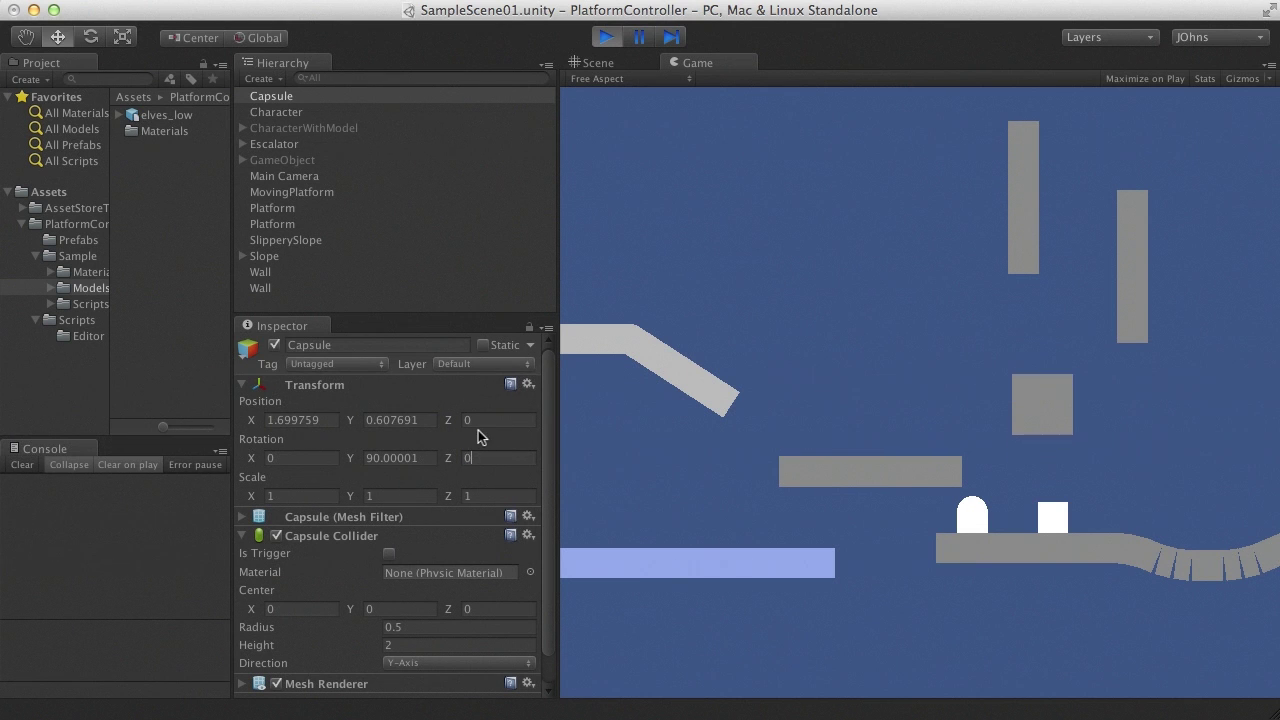
key("BackSpace")
type("90")
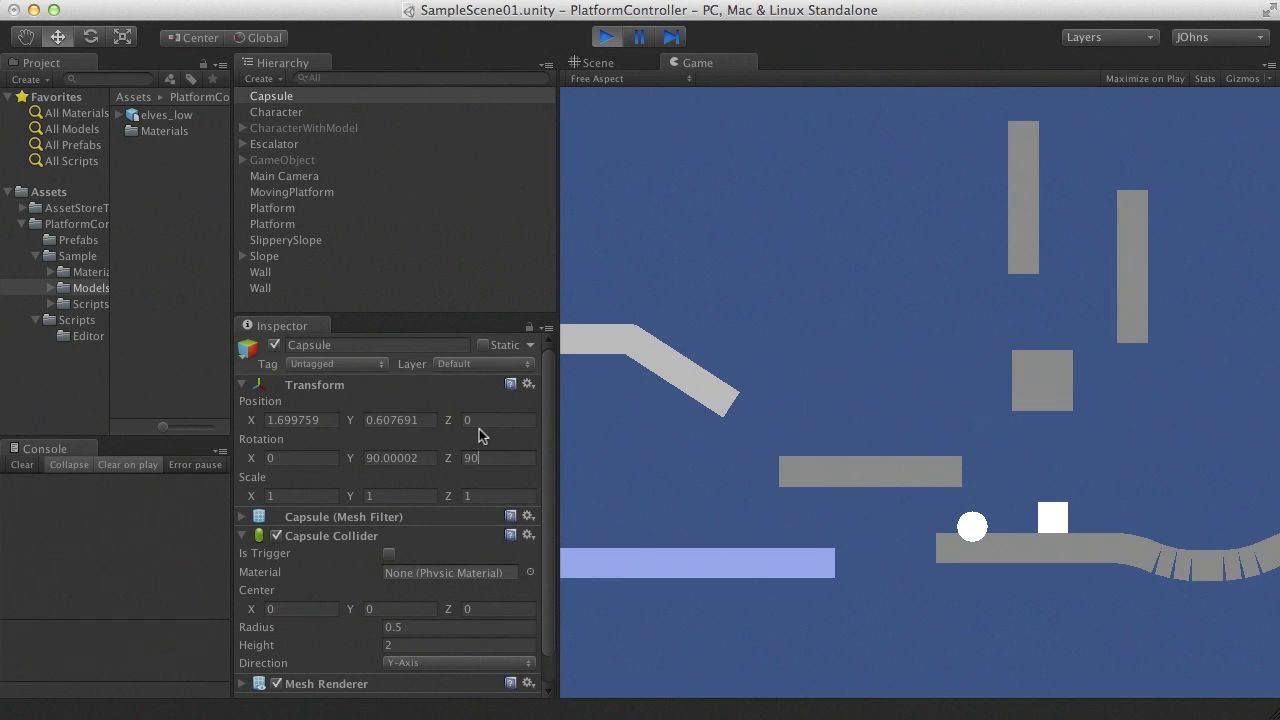
key("shift+Tab")
type("0")
key("Tab")
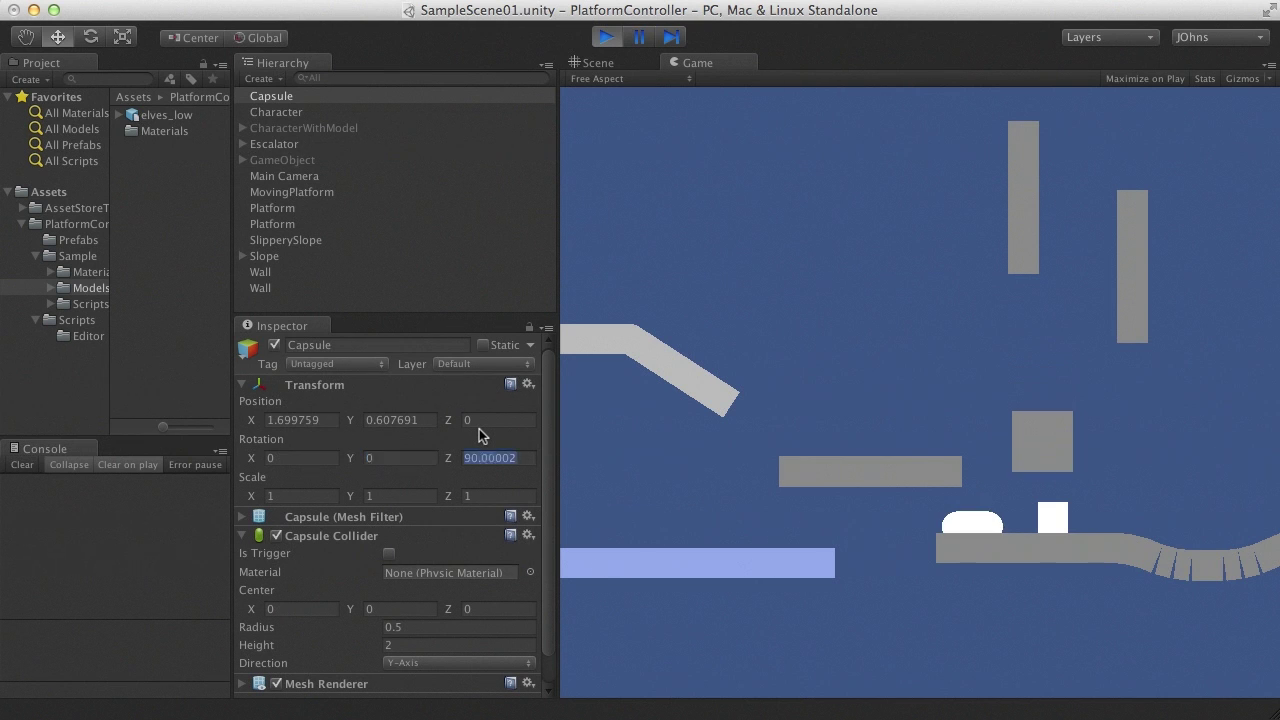
key("Tab")
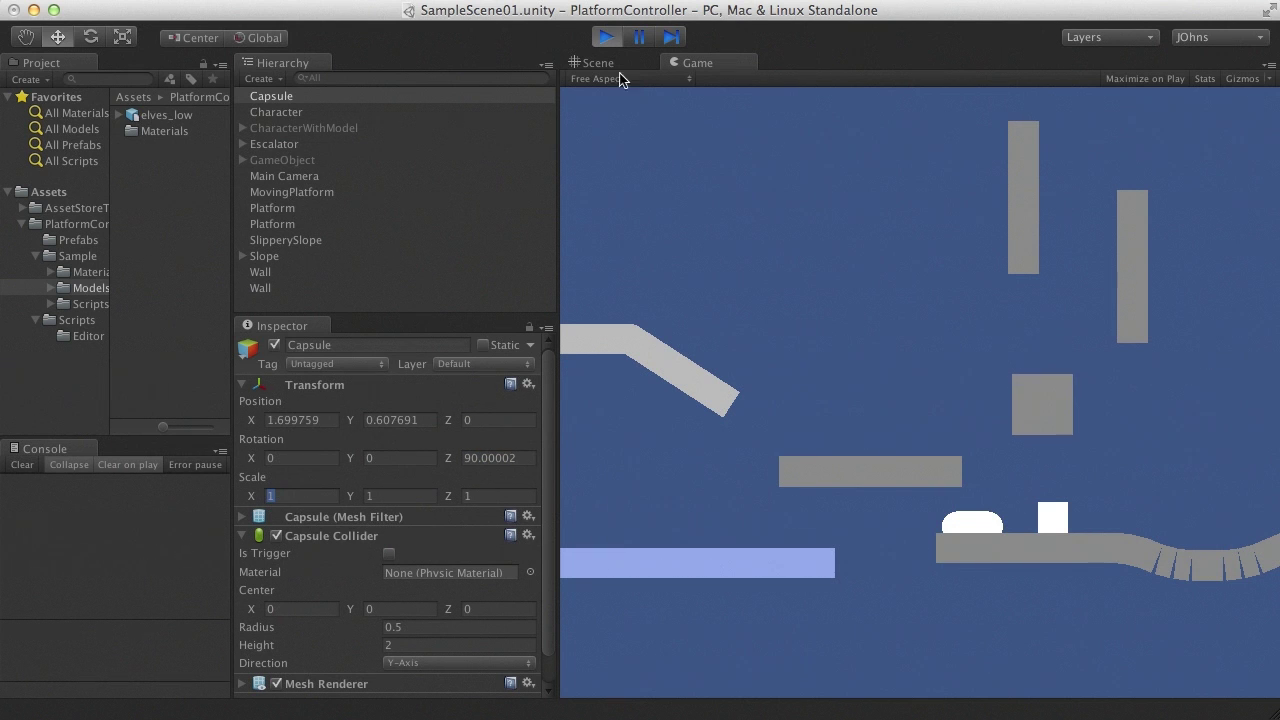
Step: Move the capsule in the scene so it sits partly sunk into the top of the fixed platform, and return to the game view
left_click(591, 61)
scroll(1000, 383, "down", 3)
scroll(1000, 390, "down", 5)
left_click_drag(929, 395, 817, 276)
left_click(716, 62)
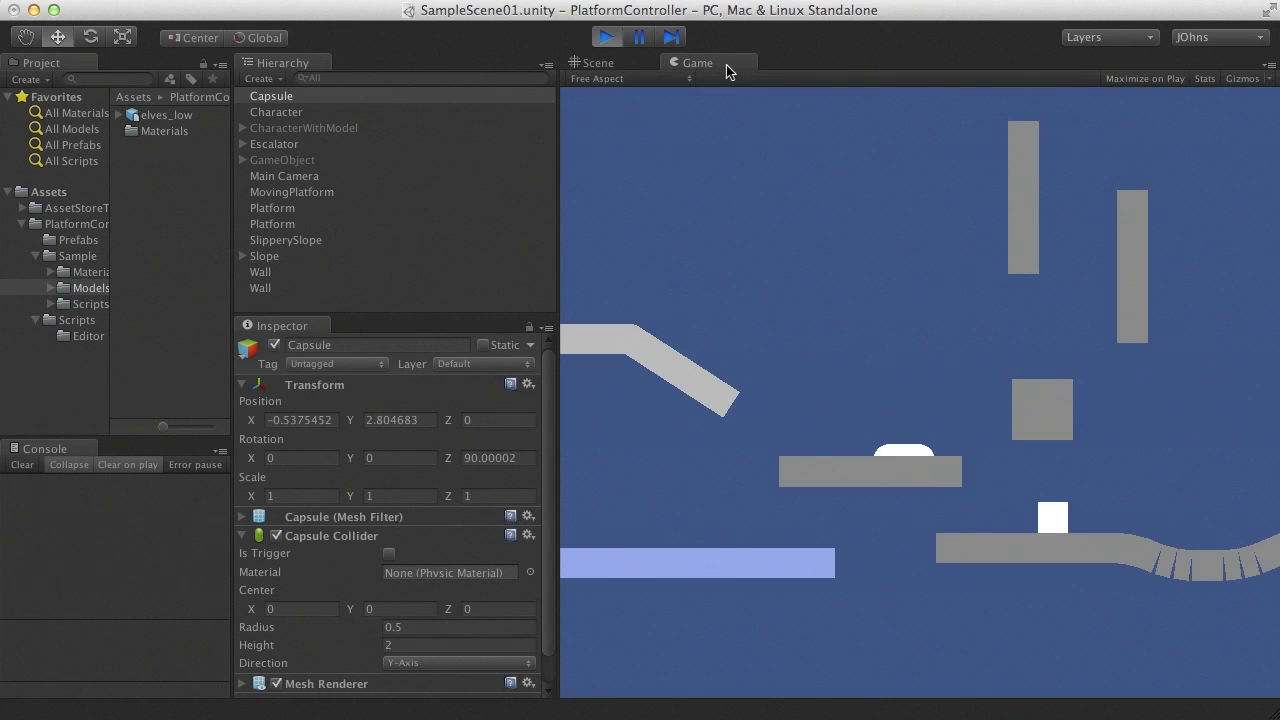
Step: Run and jump the cube across the capsule on the platform to test rounded surfaces, and stop the game
key("Left")
key("space")
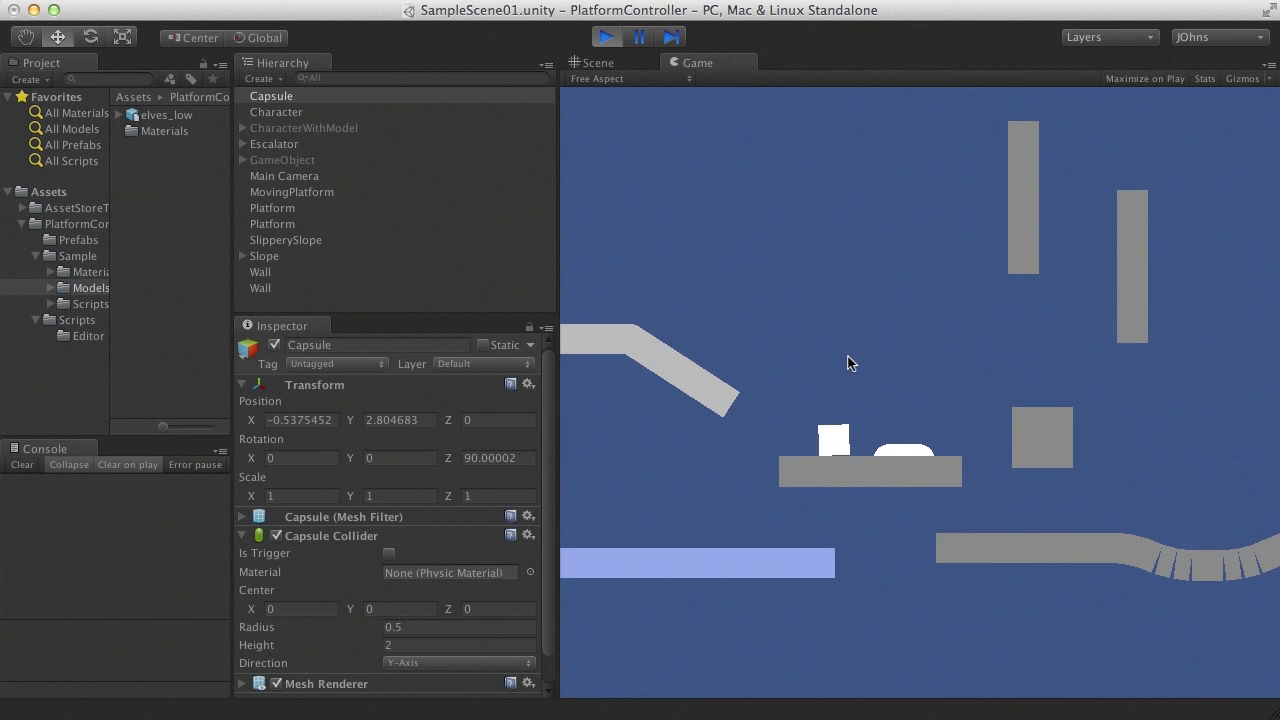
key("Right")
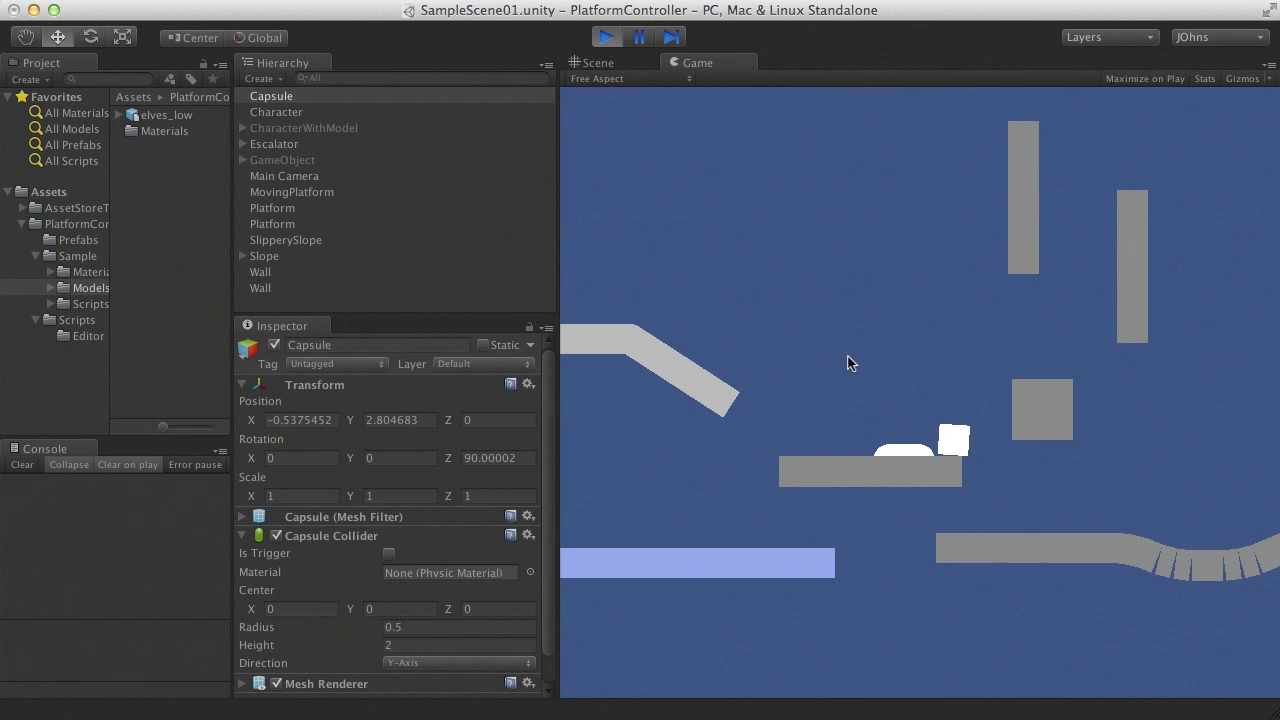
key("Left")
key("space")
key("Right")
key("space")
key("Right")
key("Right")
key("Right")
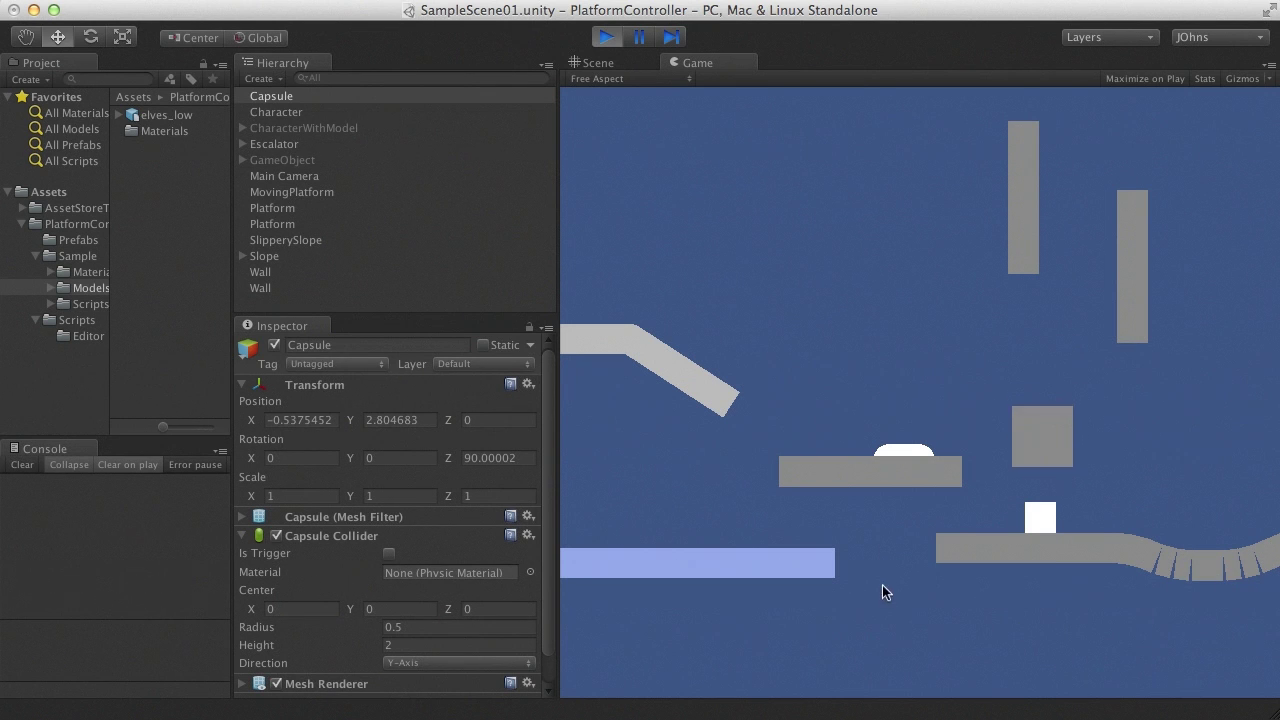
key("super+p")
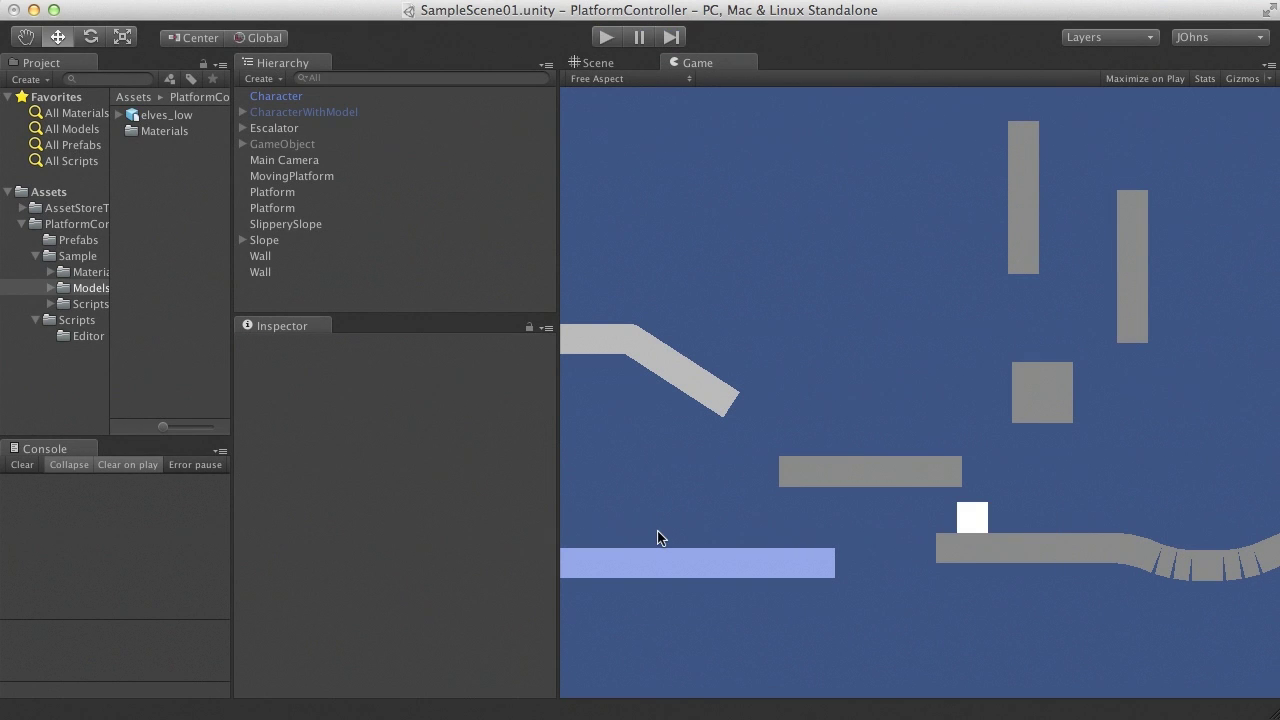
Step: Add the elves_low model as a child of Character and disable the Character's own Mesh Renderer
left_click(277, 97)
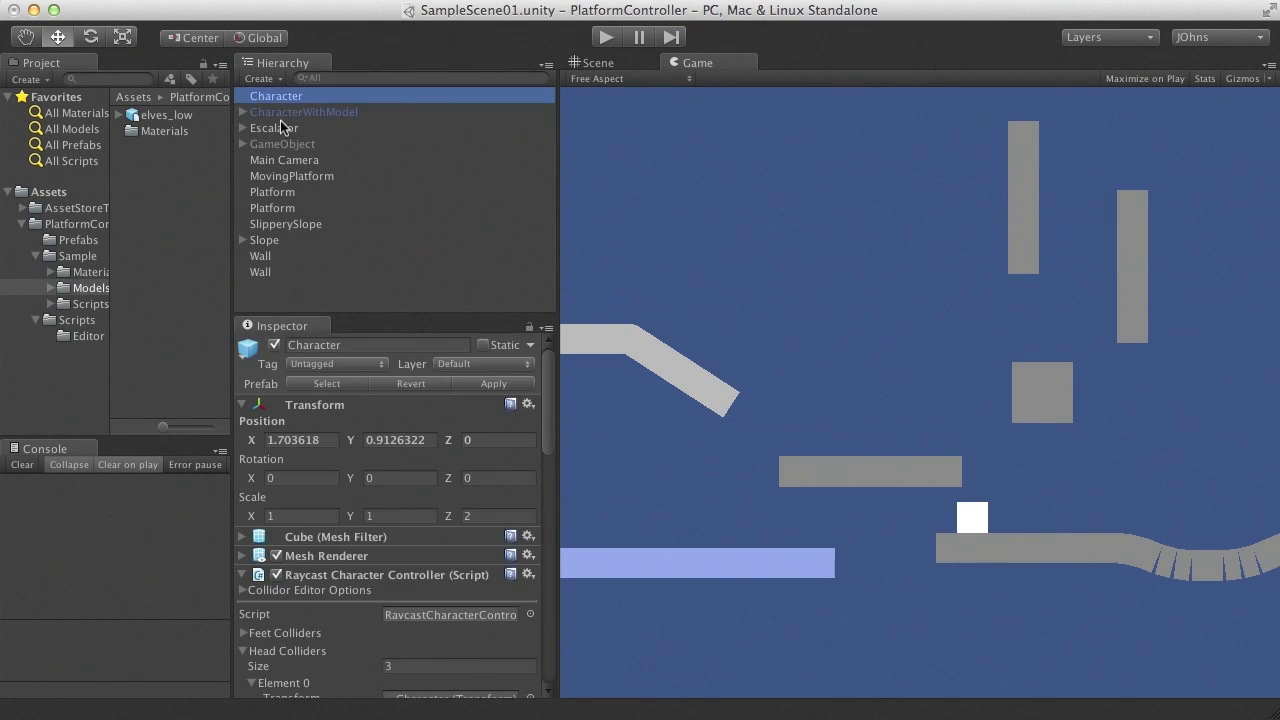
left_click_drag(166, 121, 281, 97)
left_click(276, 97)
left_click(276, 555)
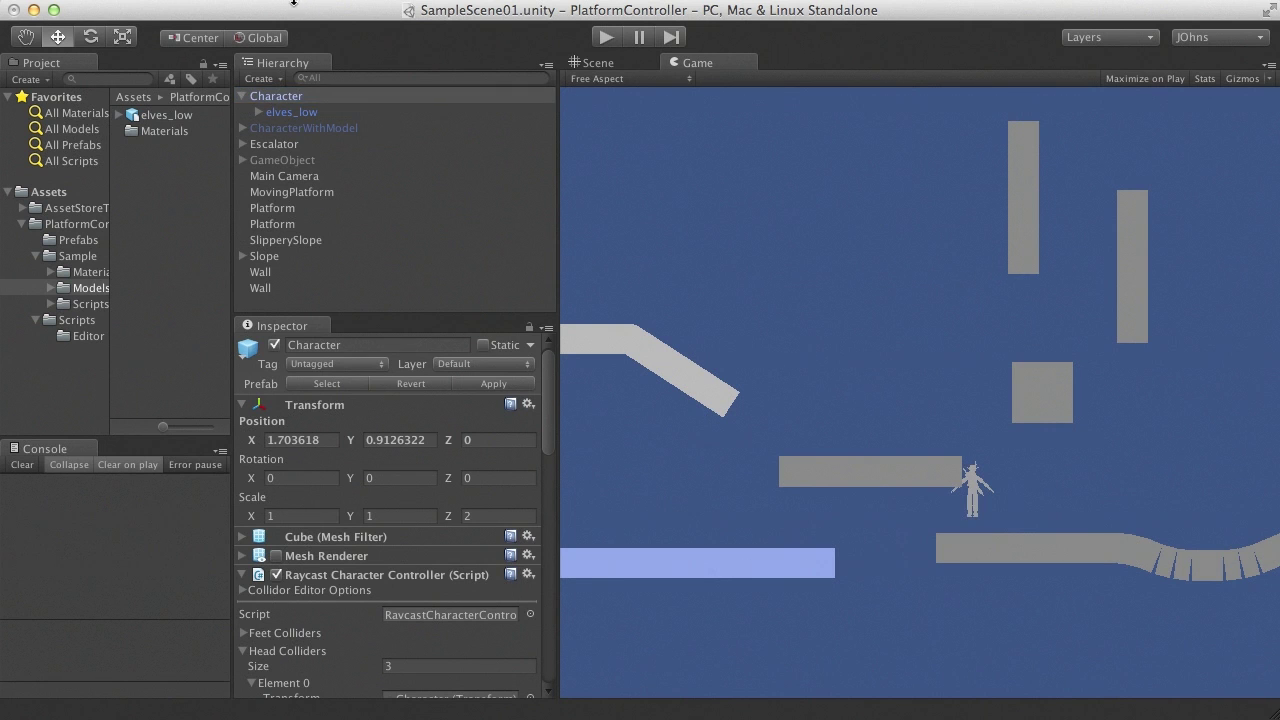
Step: Set the elves_low model's Y position to -0.5 and its Y rotation to 270
left_click(300, 113)
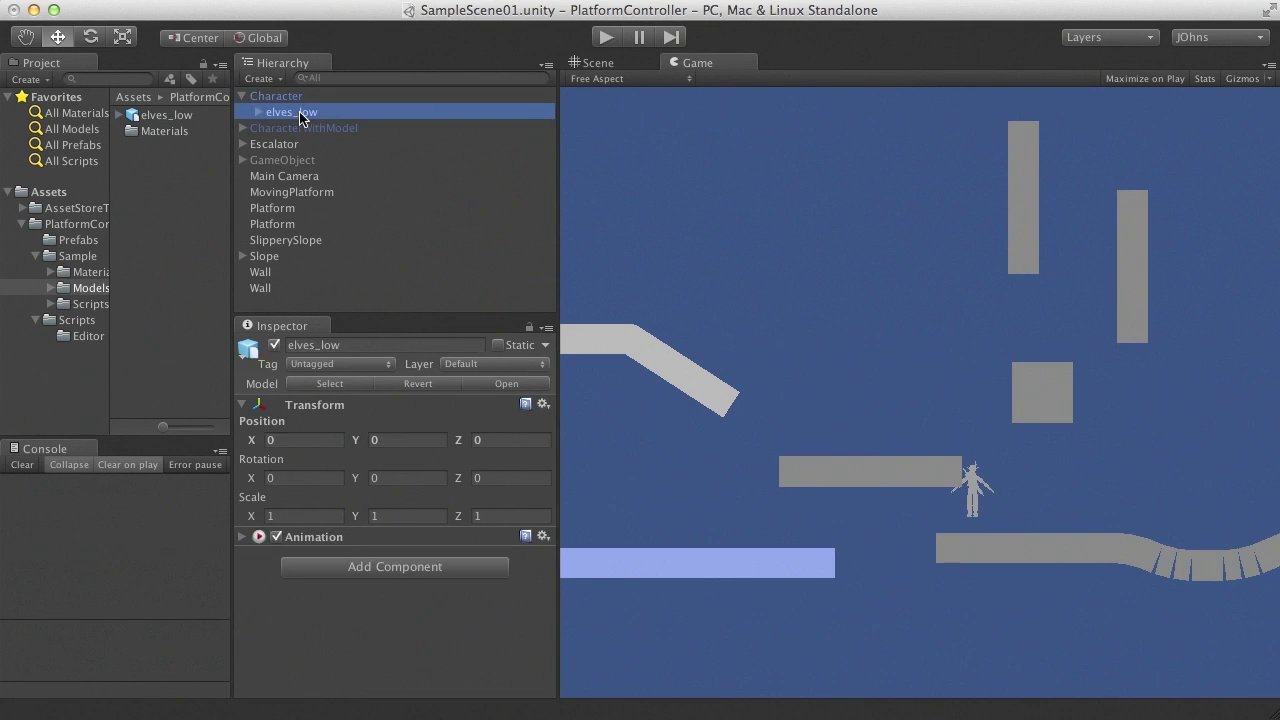
left_click(391, 436)
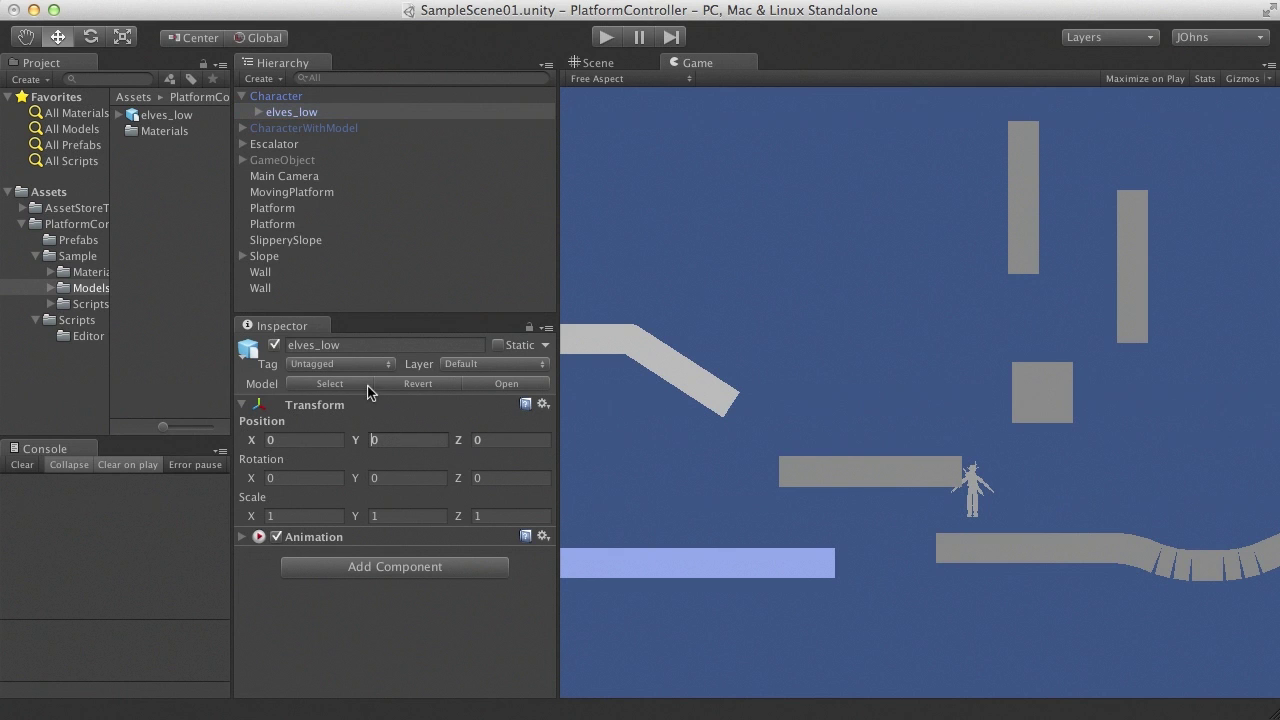
type("-0.5")
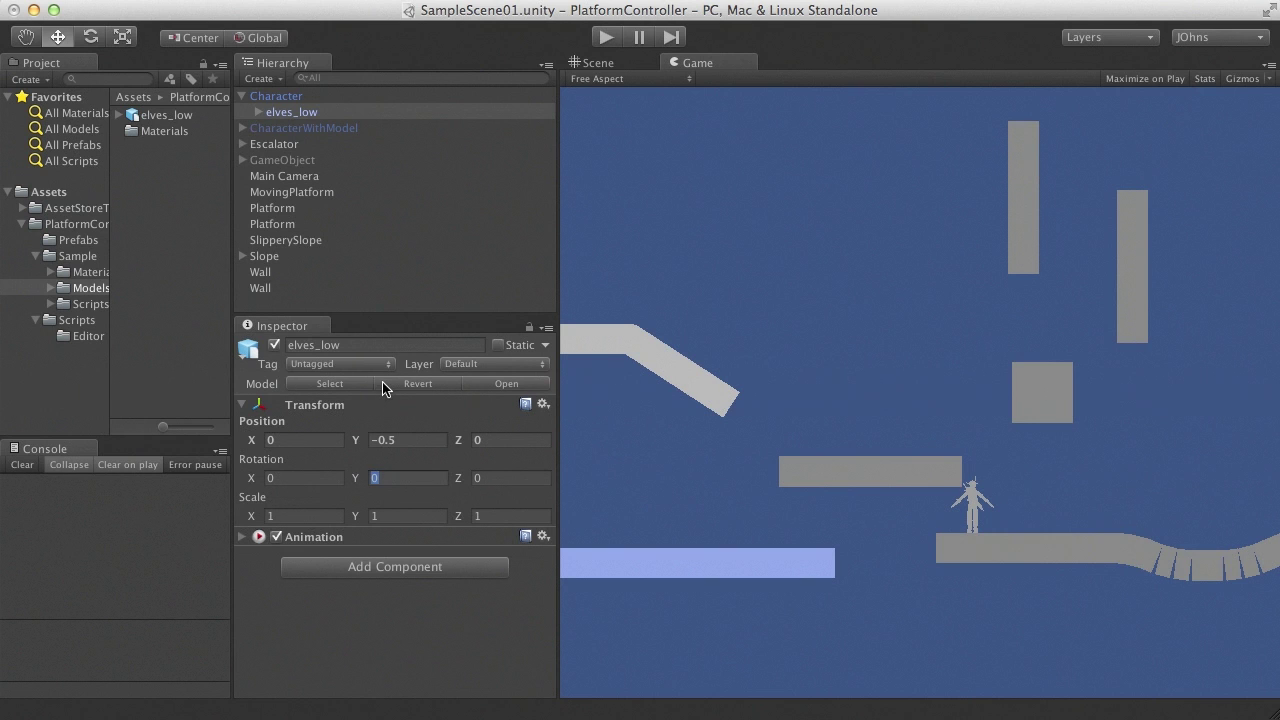
type("270")
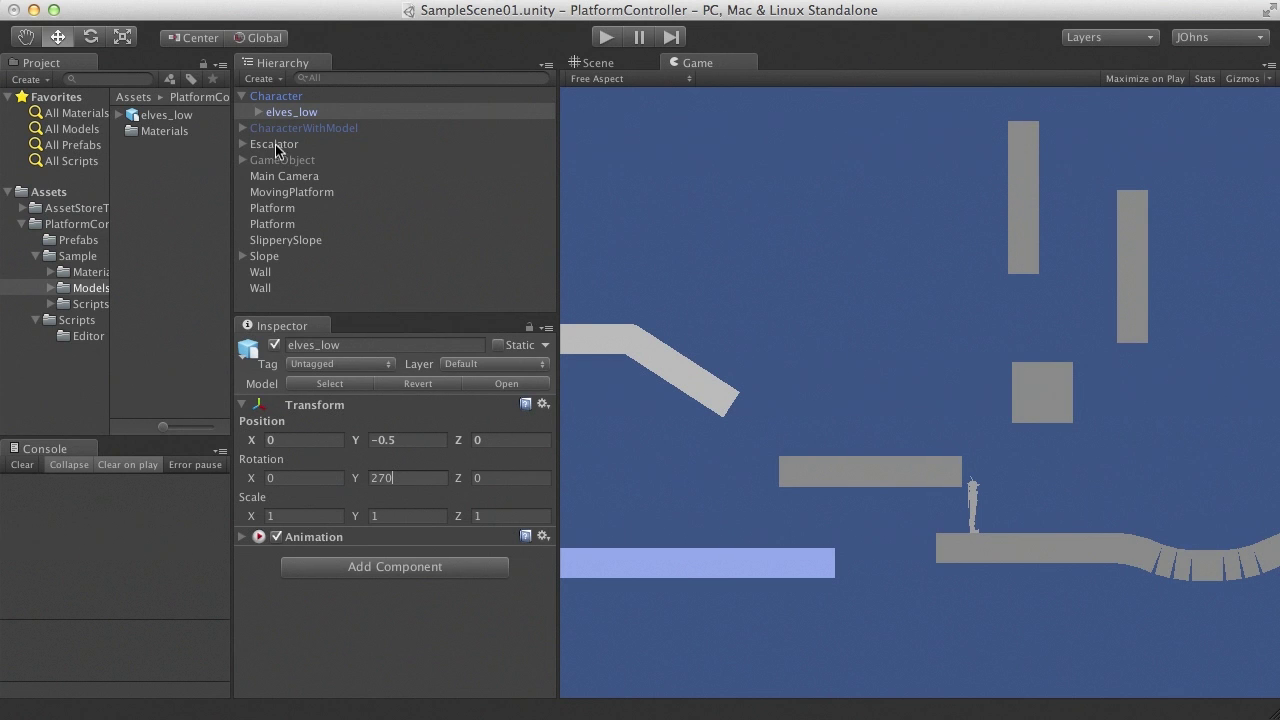
Step: Reduce the Character's controller to 2 head colliders and 3 feet colliders, working with the scene view shown
left_click(276, 97)
left_click(597, 63)
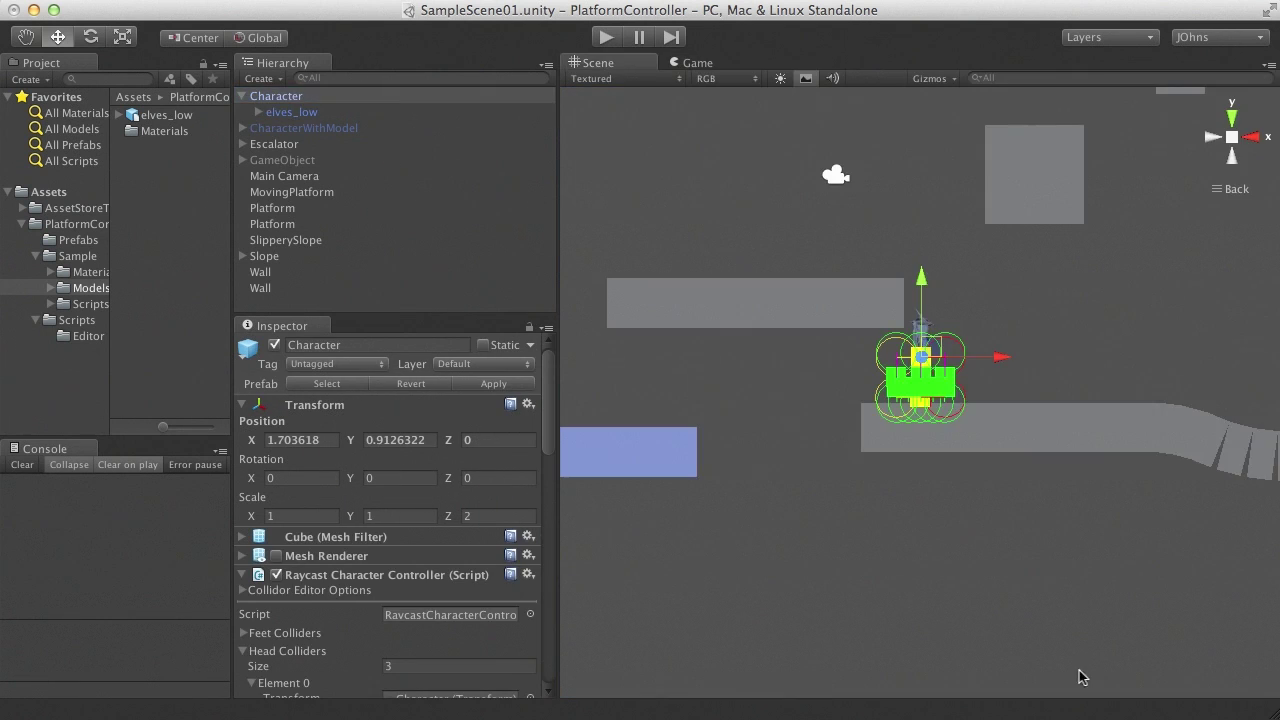
scroll(1094, 641, "up", 10)
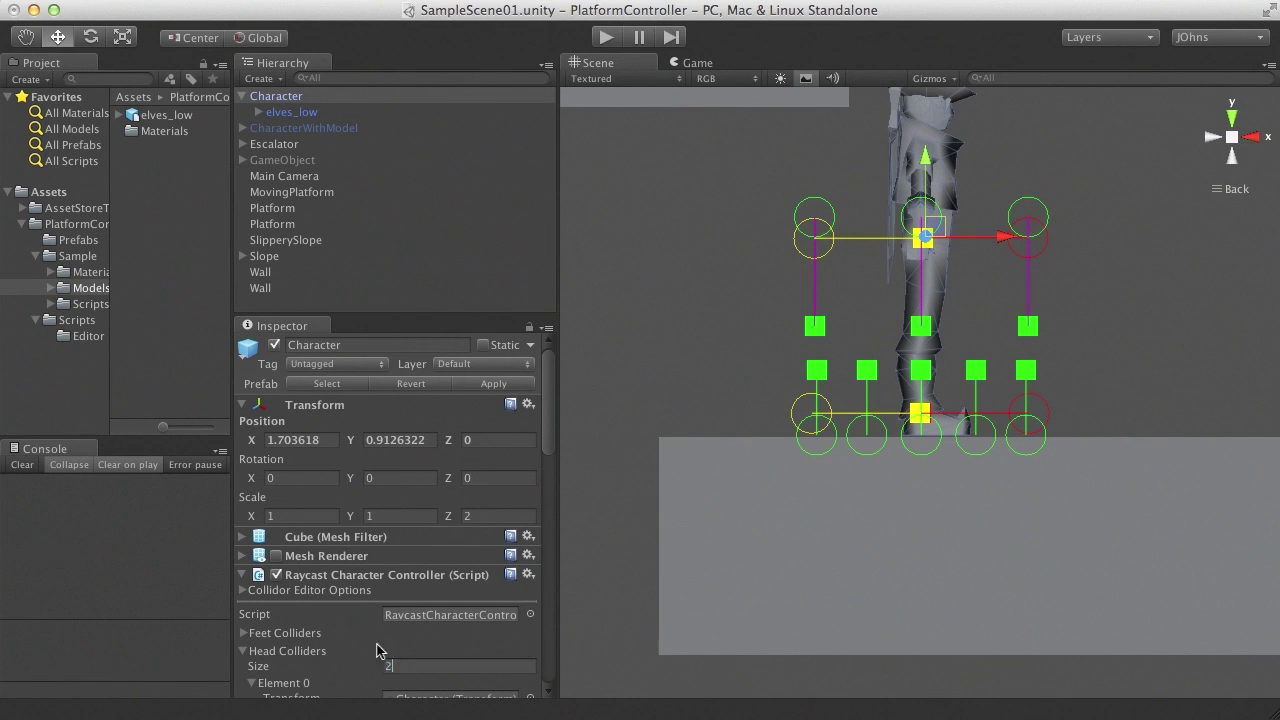
left_click(244, 634)
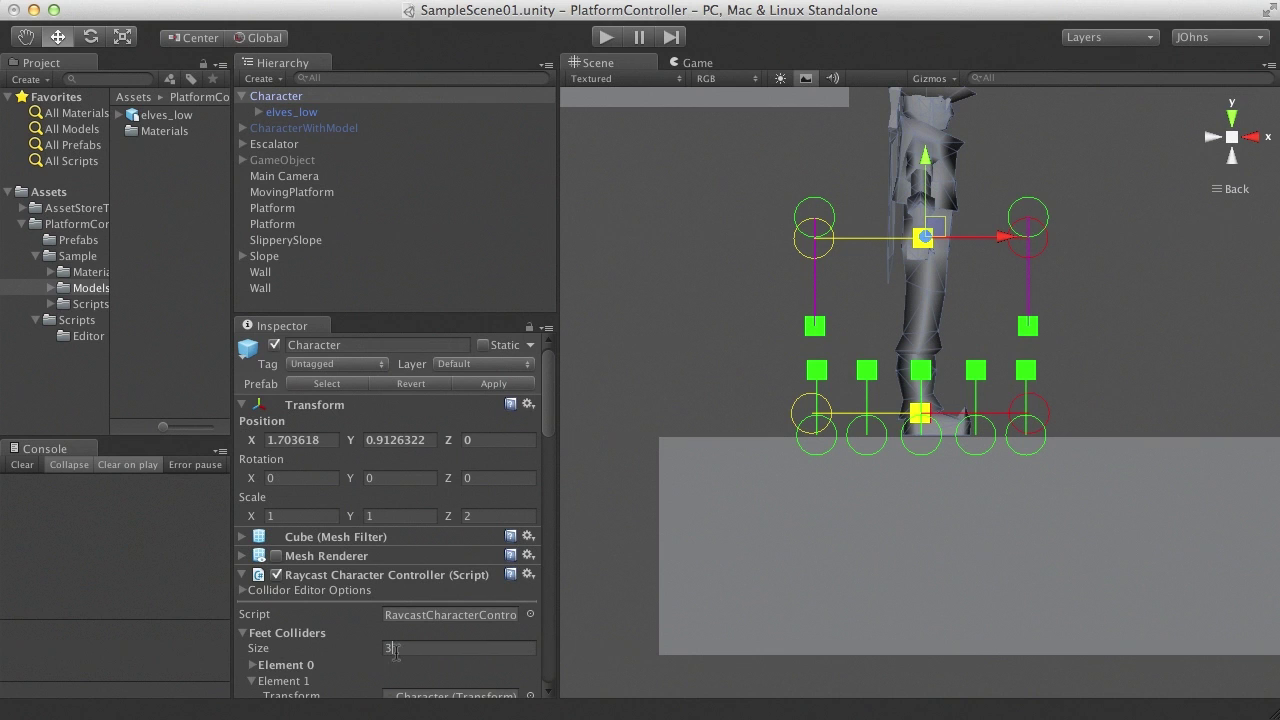
Step: Show only the feet collider handles and move the two outer feet colliders inward to match the elf's feet
left_click(243, 592)
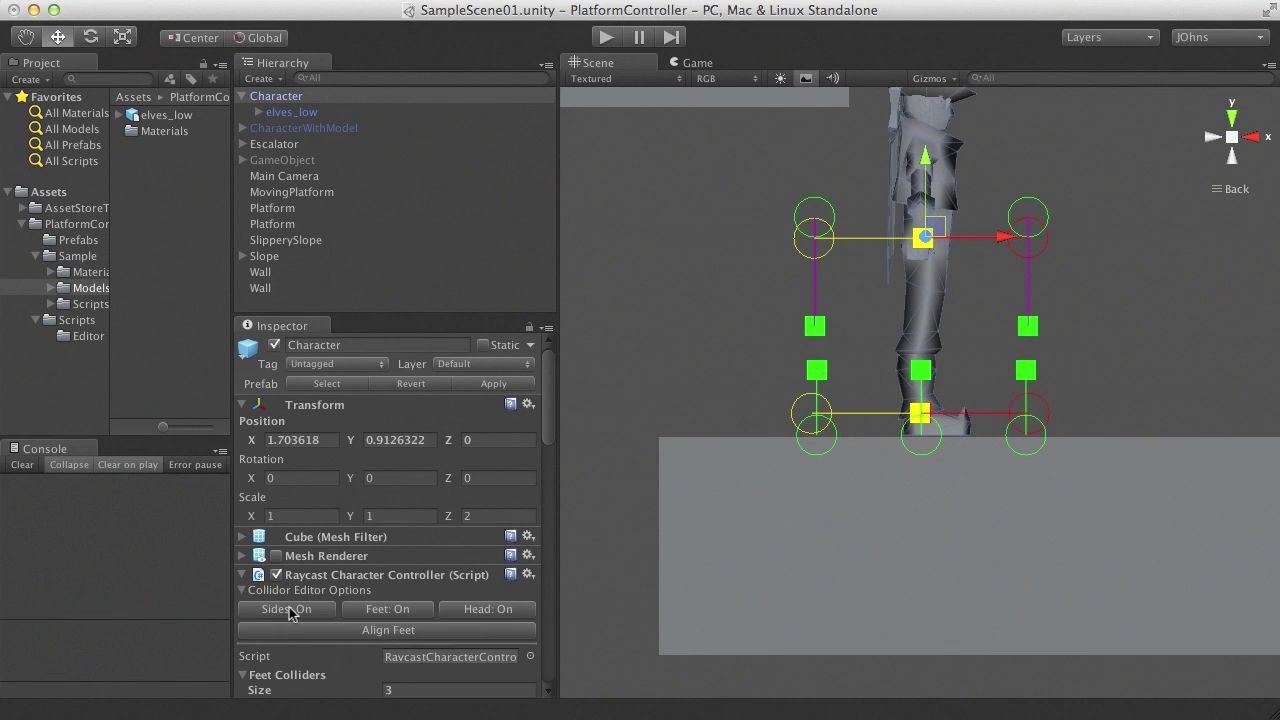
left_click(292, 609)
left_click(485, 610)
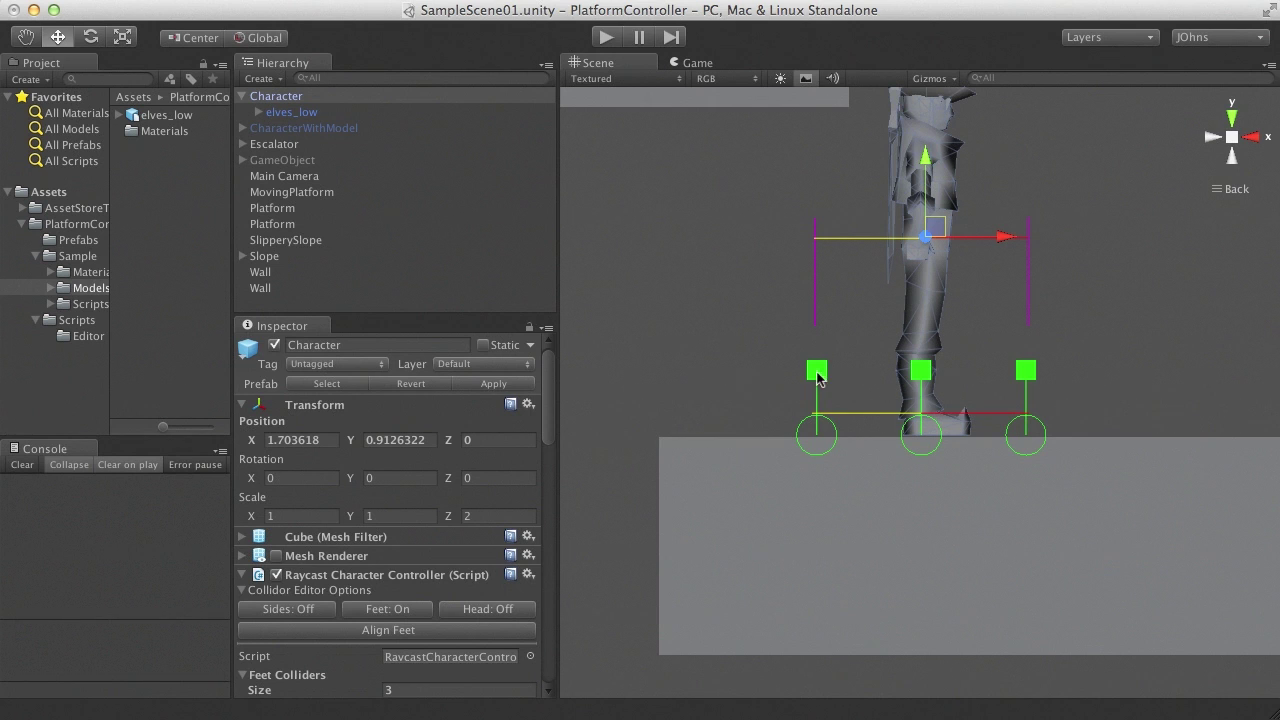
left_click_drag(817, 371, 874, 381)
left_click_drag(1030, 378, 988, 383)
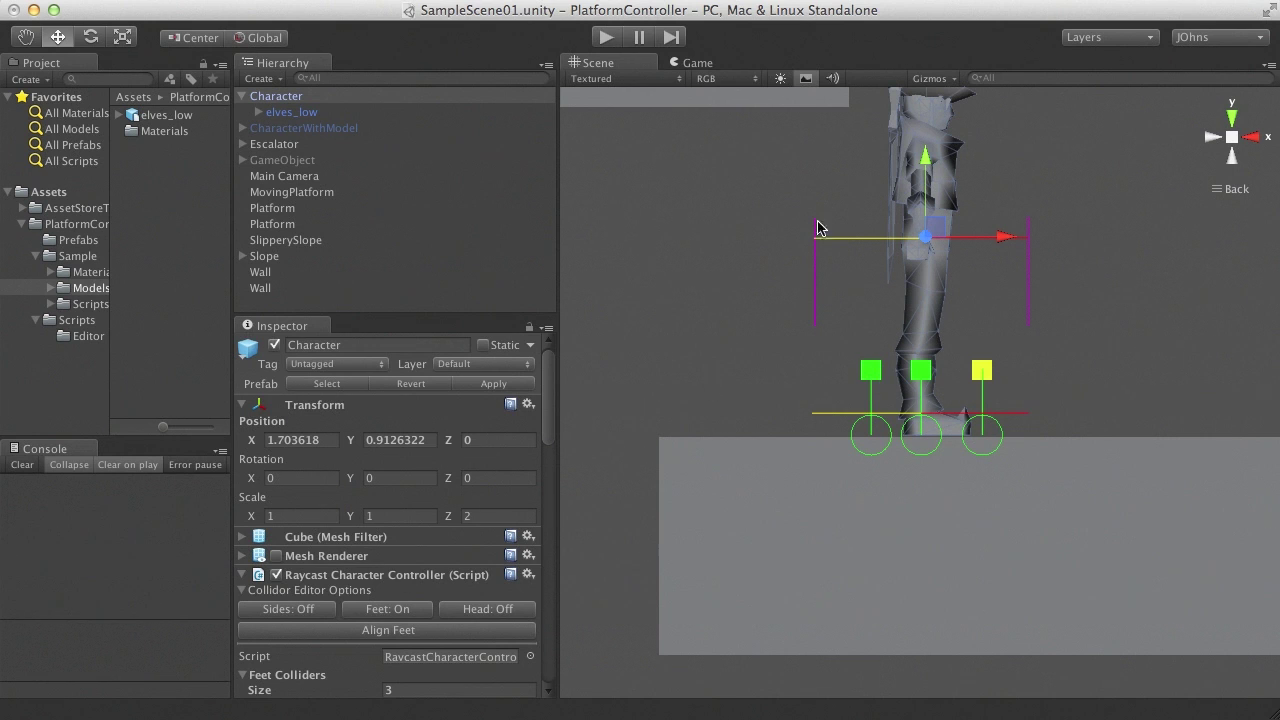
Step: Show only the head collider handles and move both head colliders up to either side of the elf's hat
scroll(950, 275, "down", 3)
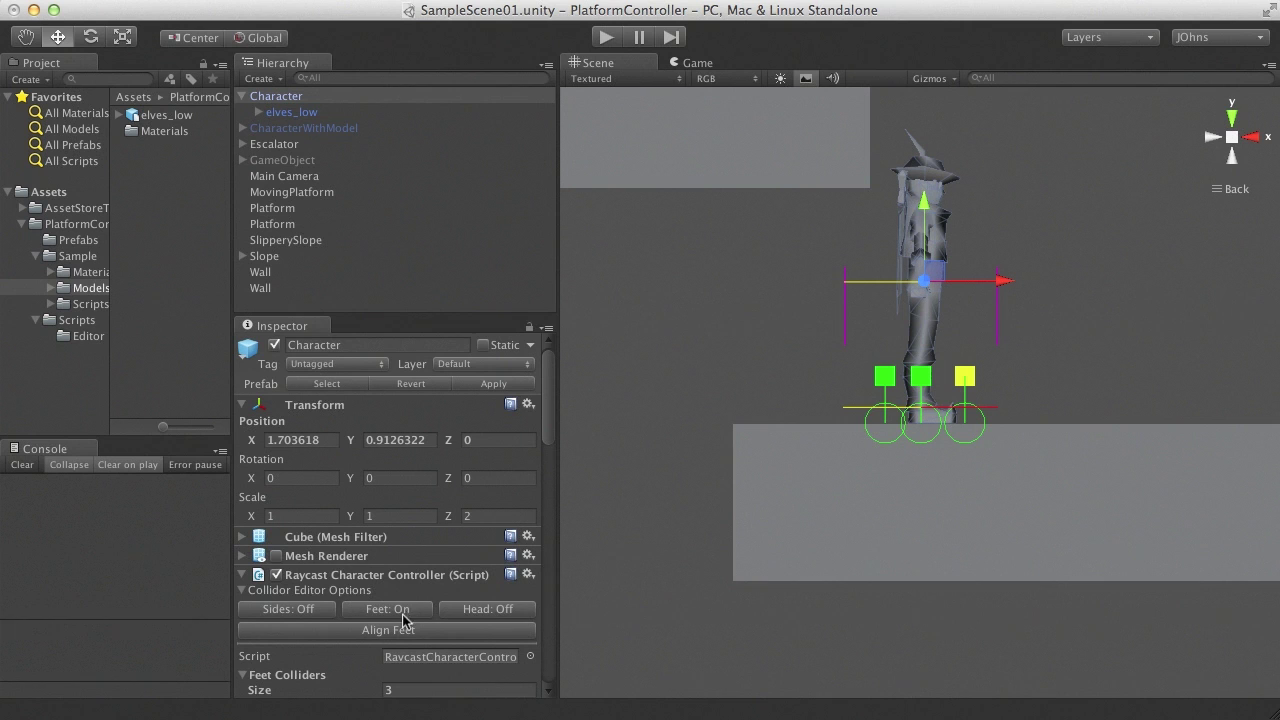
left_click(470, 612)
left_click(420, 614)
left_click_drag(843, 350, 892, 221)
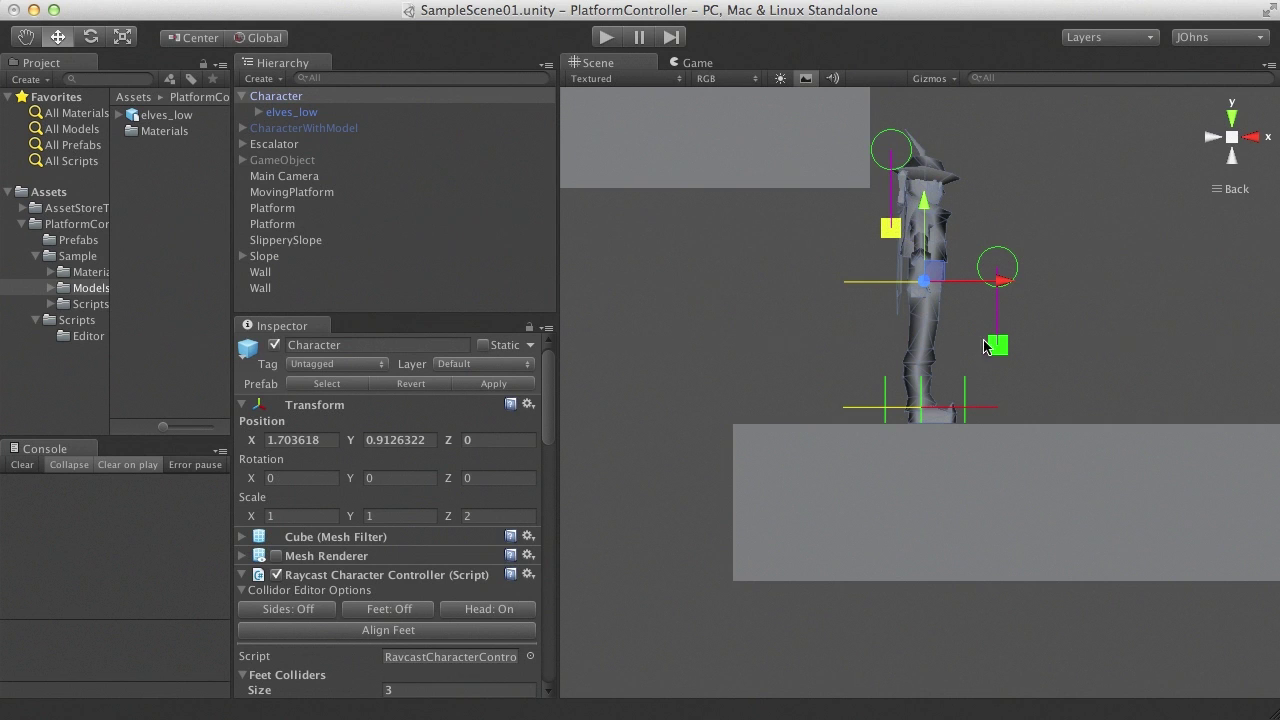
left_click_drag(985, 340, 954, 224)
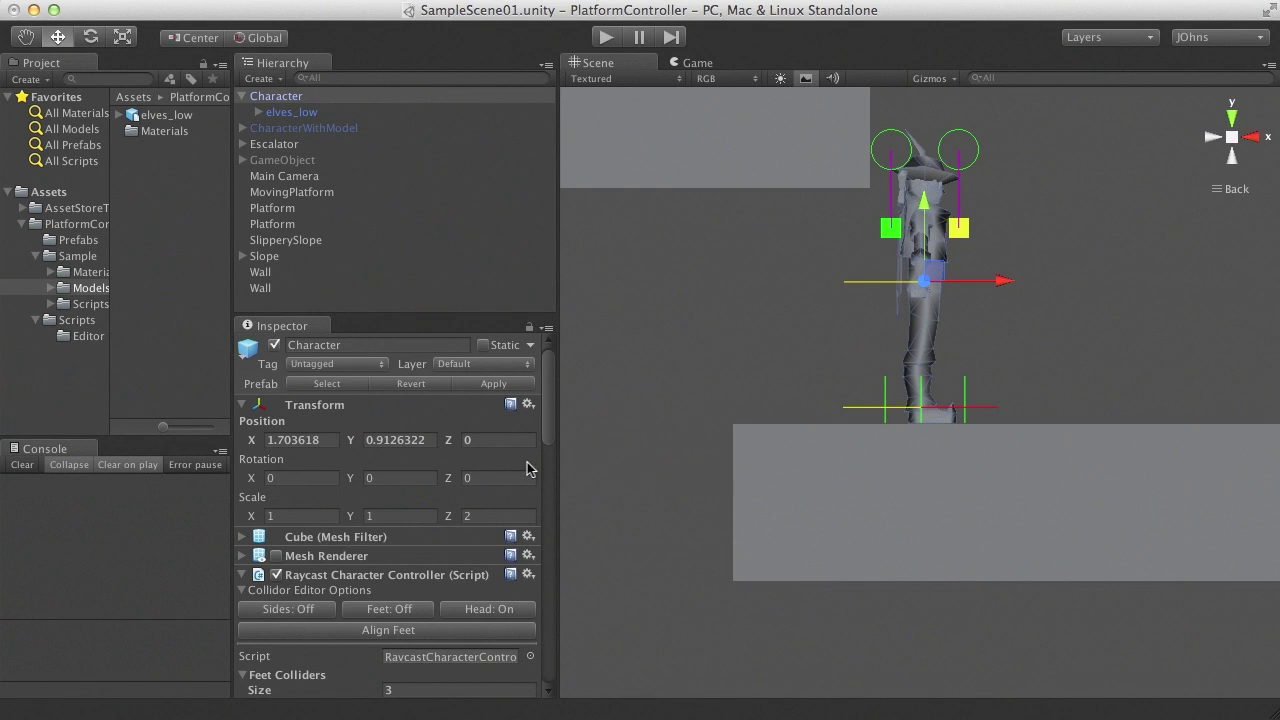
Step: Show the side and feet collider handles and pull the upper and lower side colliders inward toward the elf's body
left_click(410, 611)
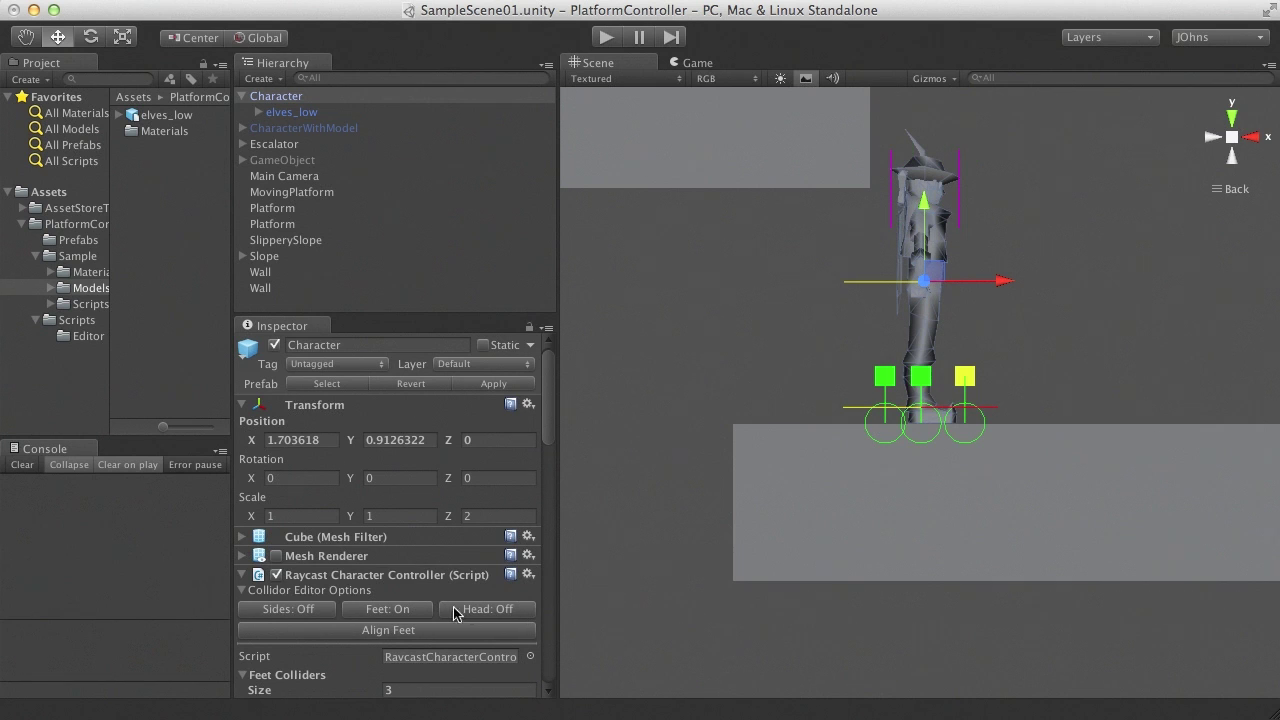
left_click(288, 609)
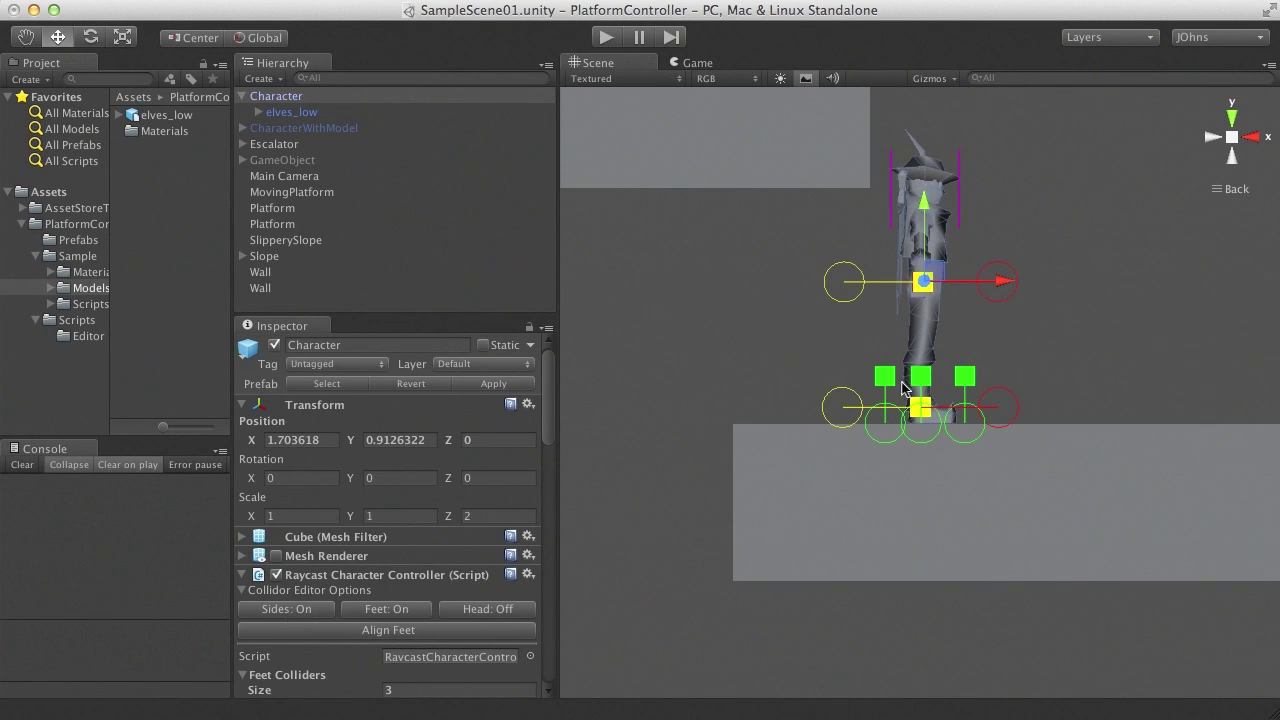
left_click_drag(828, 412, 846, 412)
left_click_drag(1003, 406, 991, 405)
left_click_drag(860, 293, 880, 290)
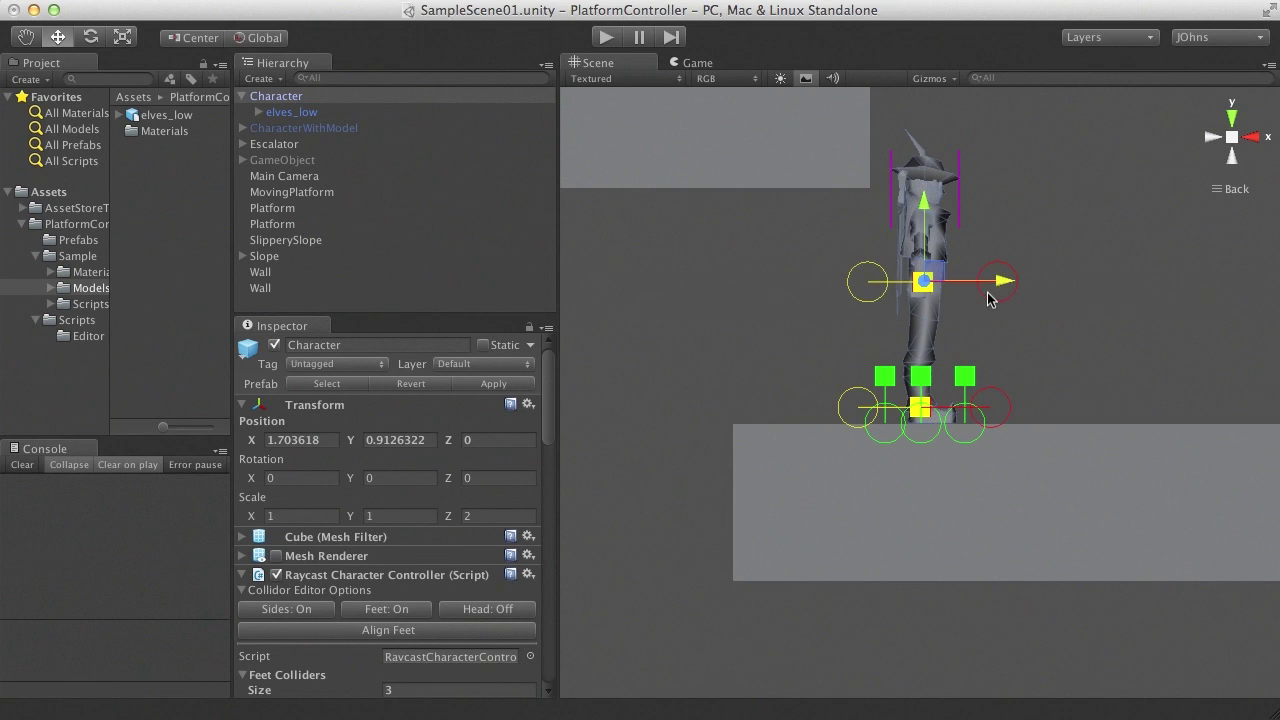
mouse_move(988, 298)
left_mouse_down()
mouse_move(971, 294)
mouse_move(983, 295)
left_mouse_up()
left_click_drag(1003, 424, 992, 424)
left_click_drag(858, 406, 864, 407)
Step: Play the scene, run the elf back and forth over the platform and curved dip, and stop the game
left_click(604, 38)
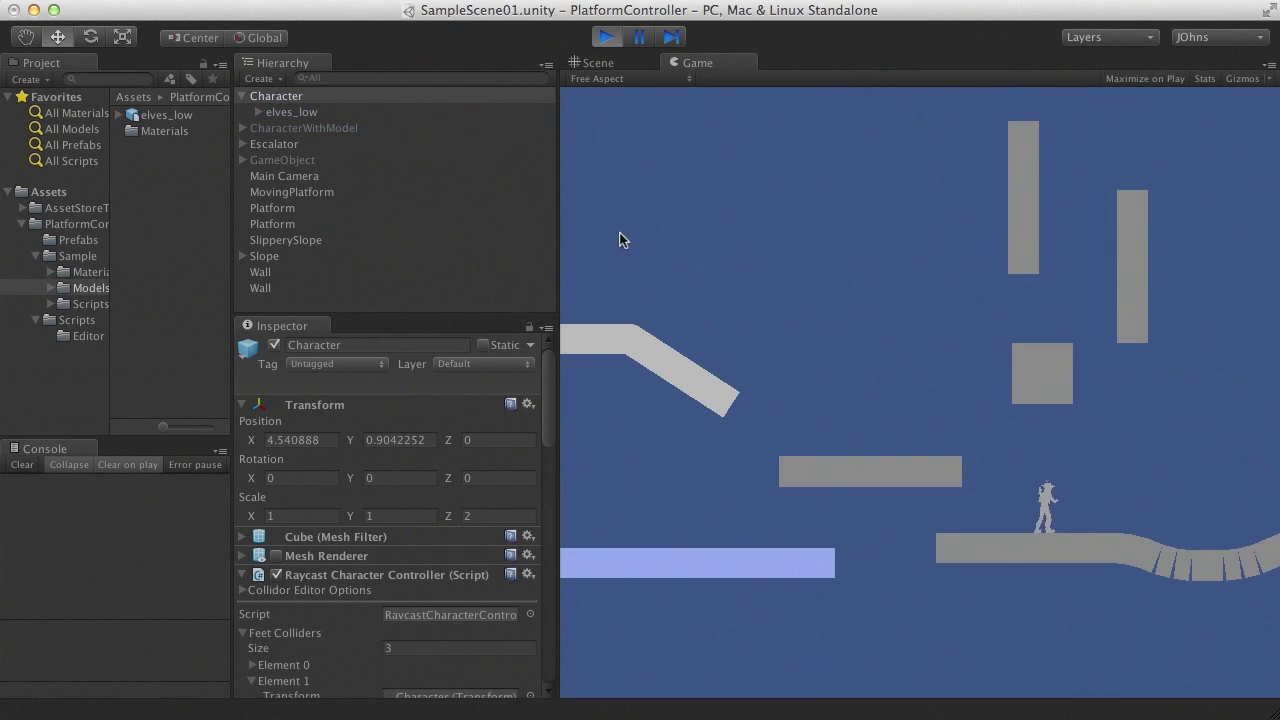
key("Left")
key("Right")
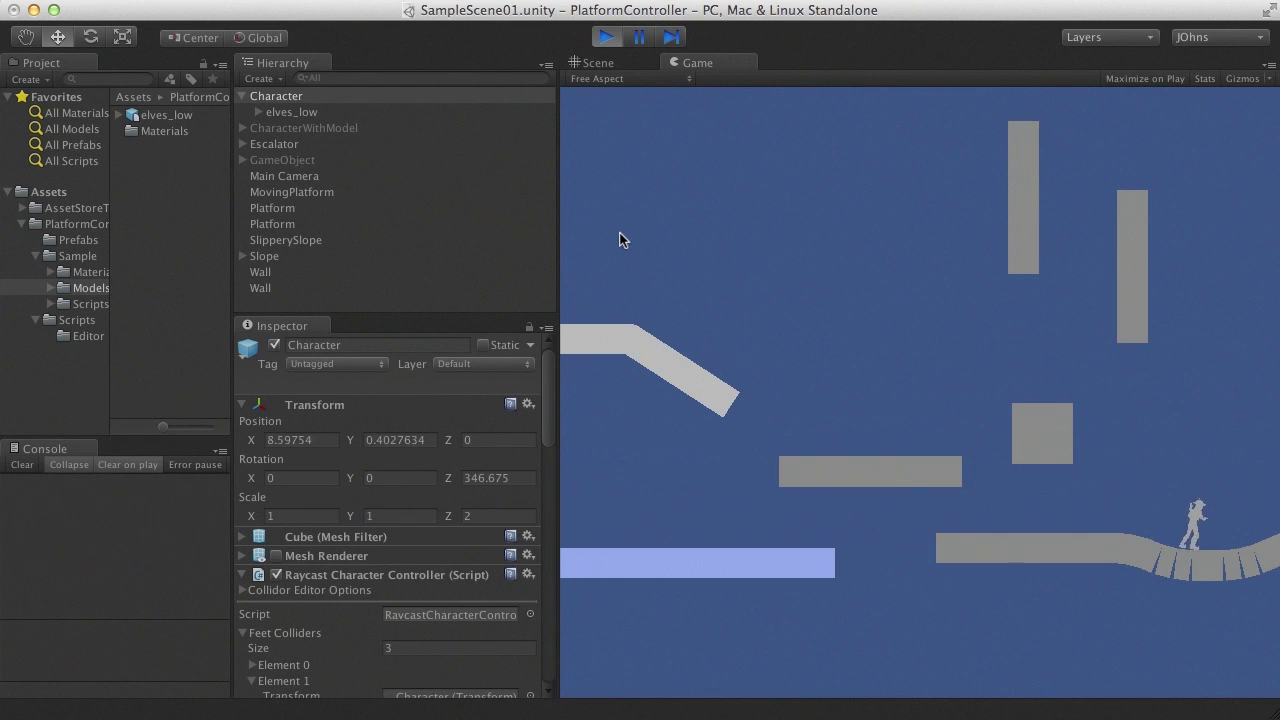
key("Left")
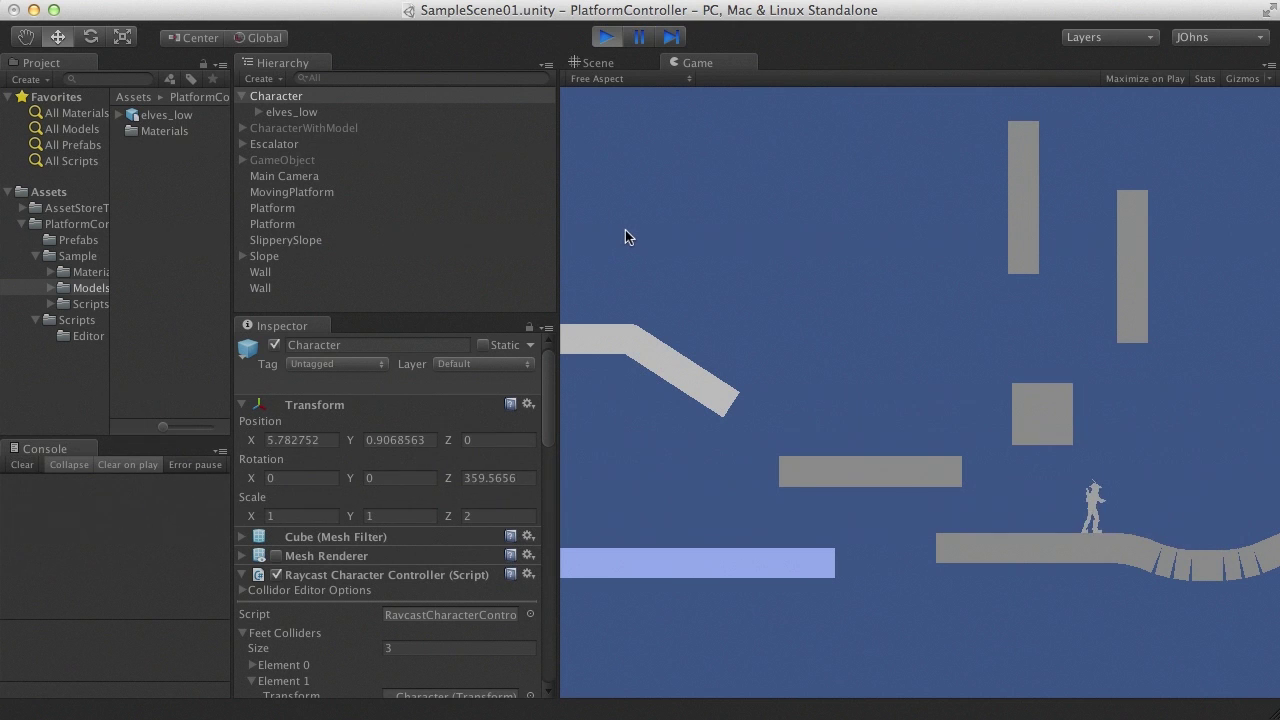
key("Left")
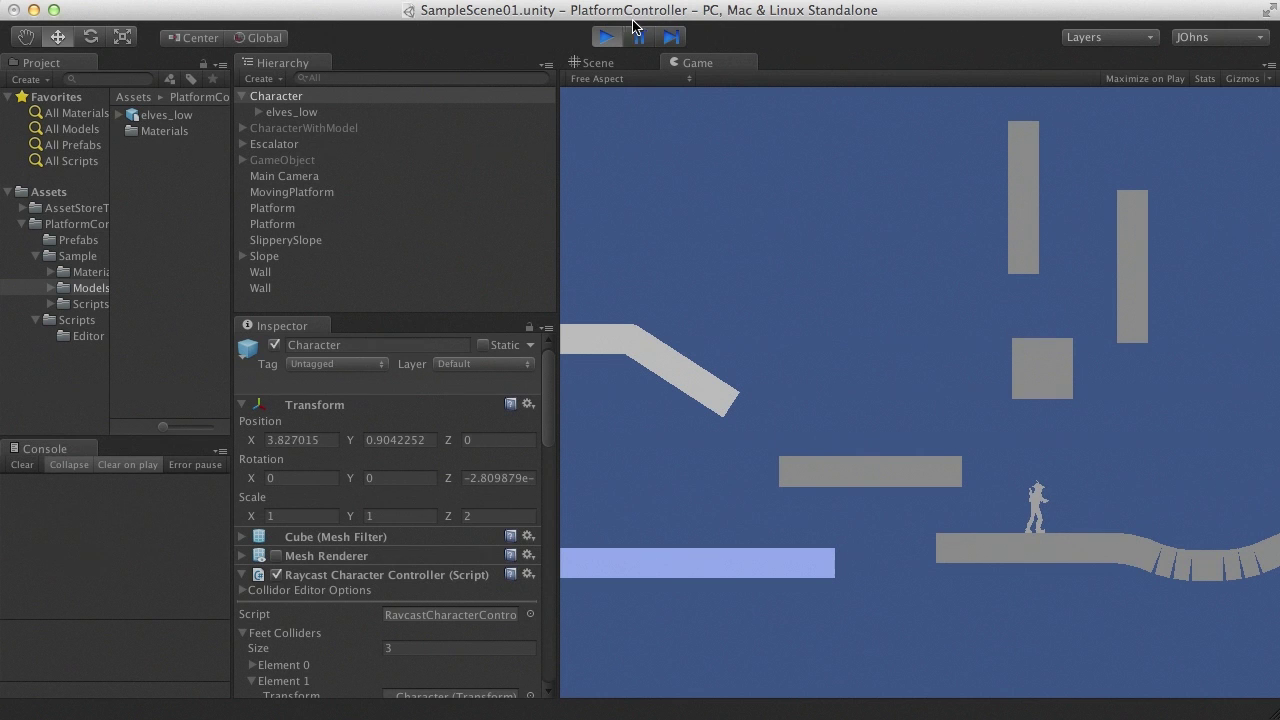
left_click(606, 36)
Step: Attach the ModelAnimator script from the Scripts folder to elves_low and assign Character as its Controller
left_click(88, 303)
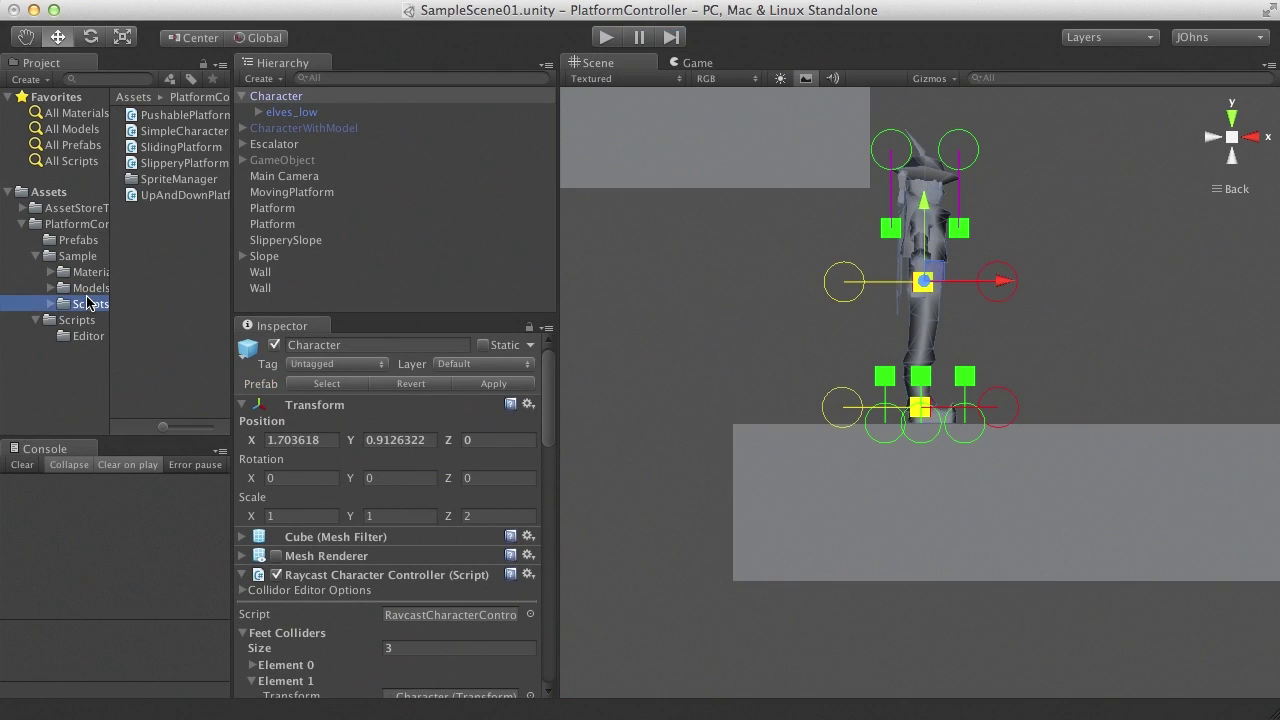
left_click(72, 322)
left_click(82, 336)
left_click(76, 320)
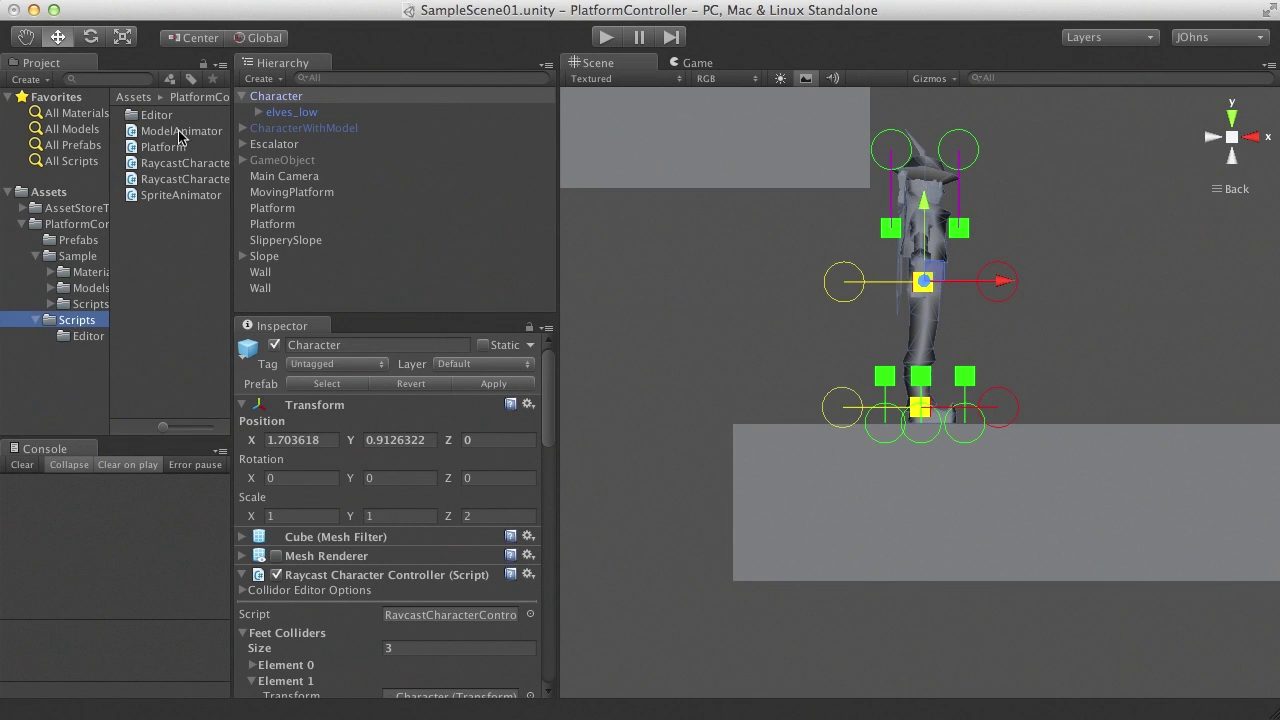
left_click_drag(180, 136, 300, 113)
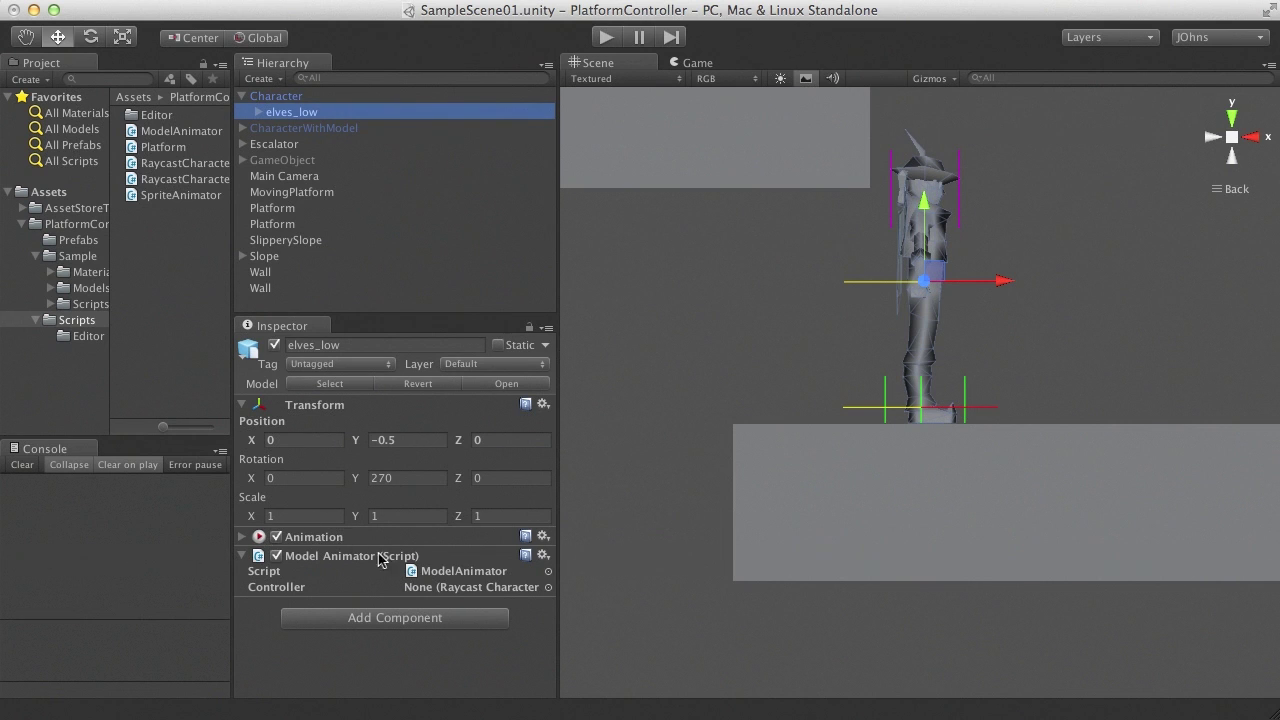
left_click(549, 587)
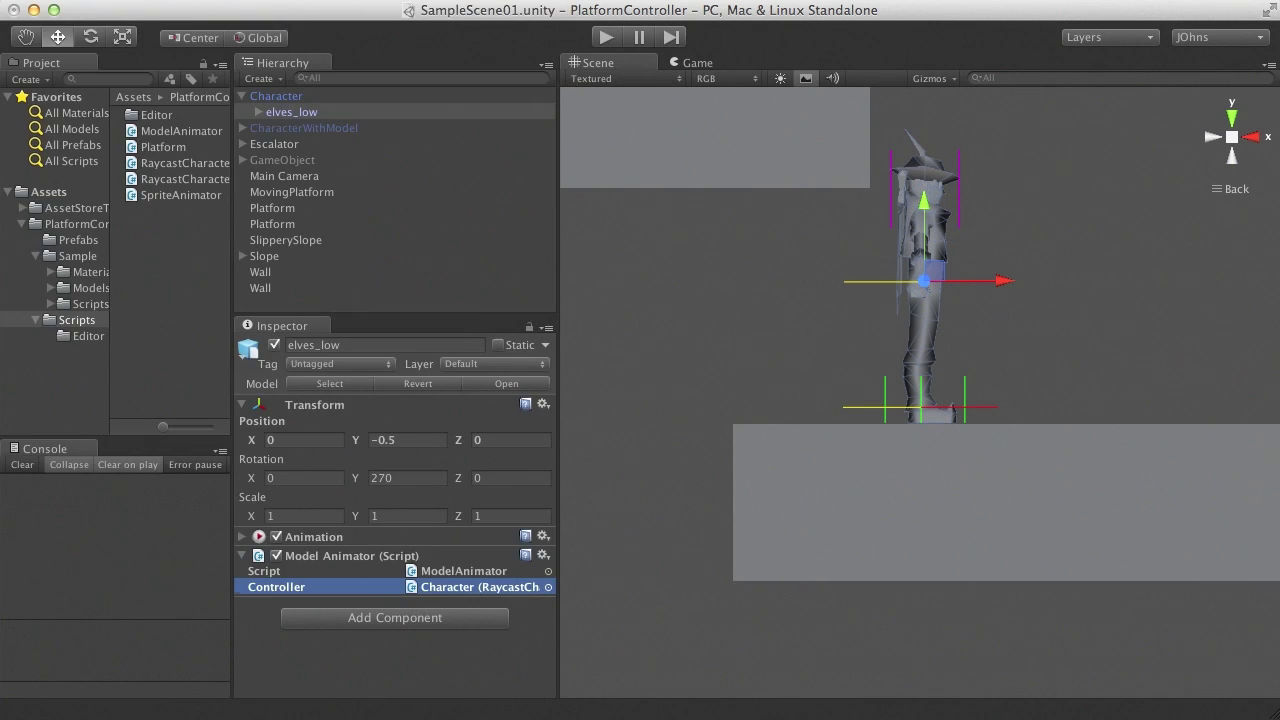
left_click_drag(292, 95, 506, 586)
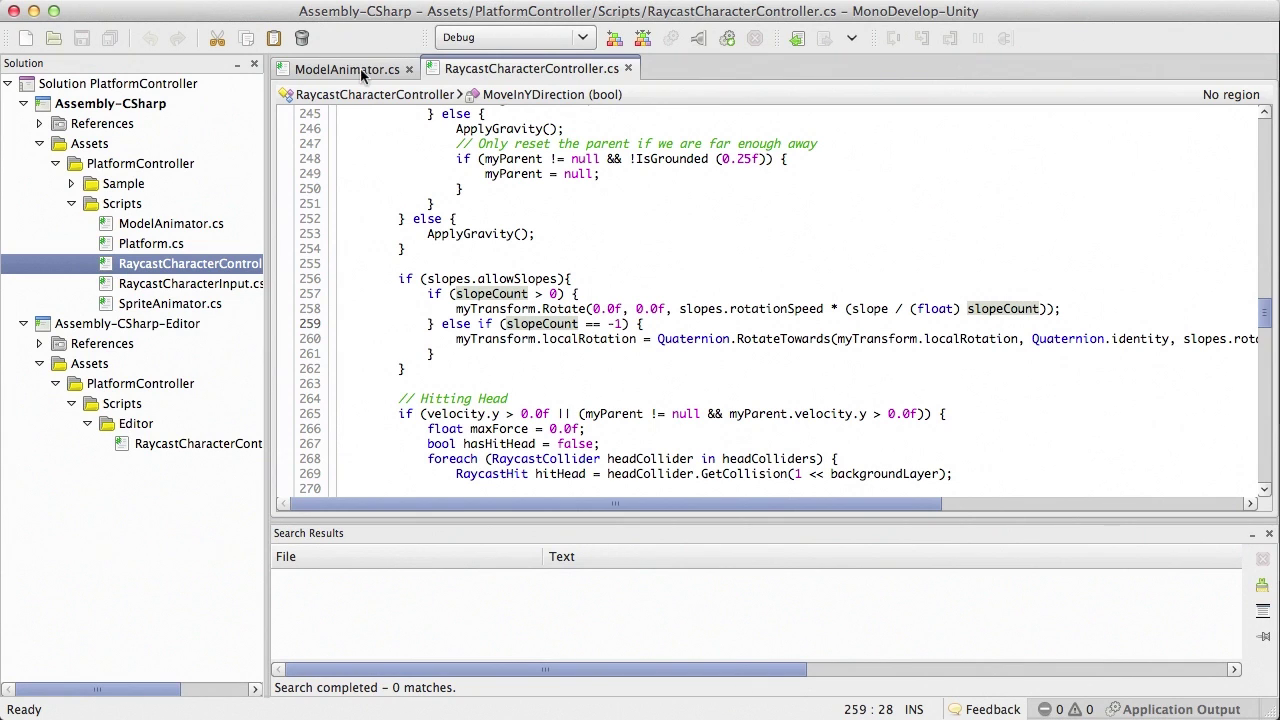
Step: Switch to MonoDevelop and examine how ModelAnimator.cs registers controller listeners and handles the character's animation events
left_click(392, 64)
scroll(751, 463, "up", 15)
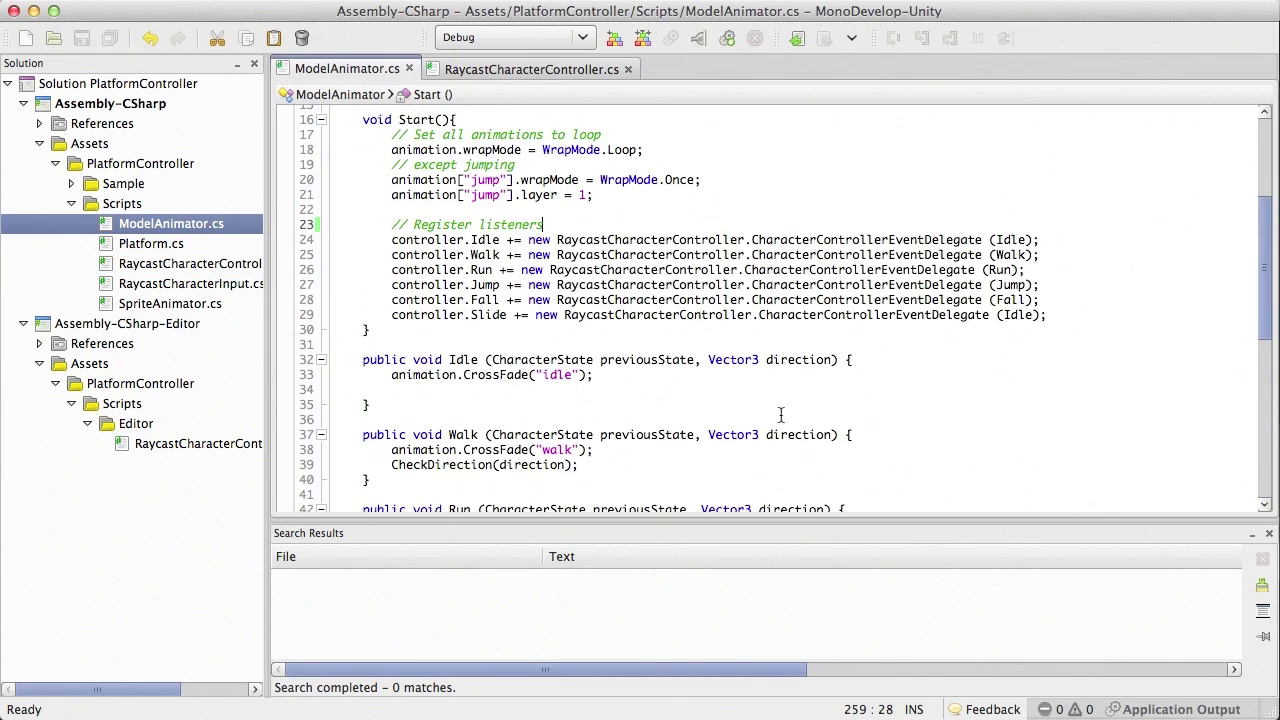
scroll(786, 428, "down", 4)
scroll(791, 427, "up", 4)
scroll(793, 427, "down", 11)
scroll(794, 427, "down", 4)
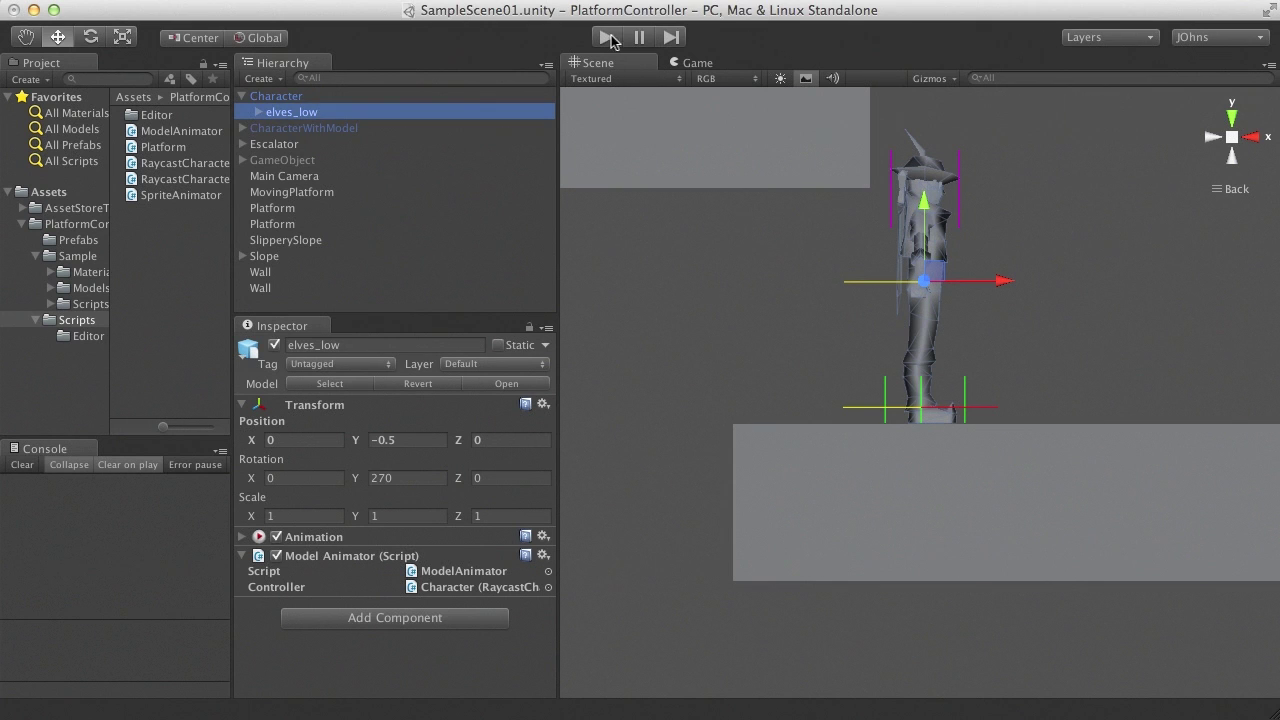
Step: Return to Unity, play the scene, run the elf in both directions, and jump it onto the fixed platform
left_click(607, 37)
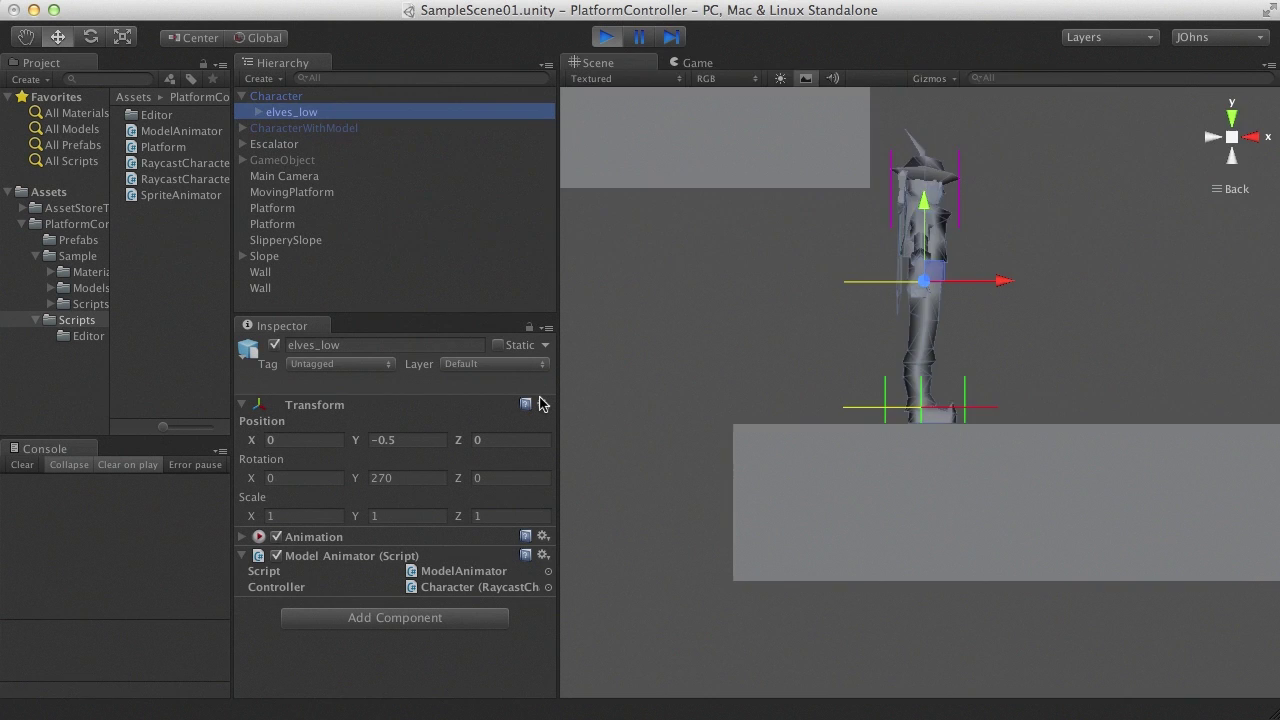
key("Right")
key("Left")
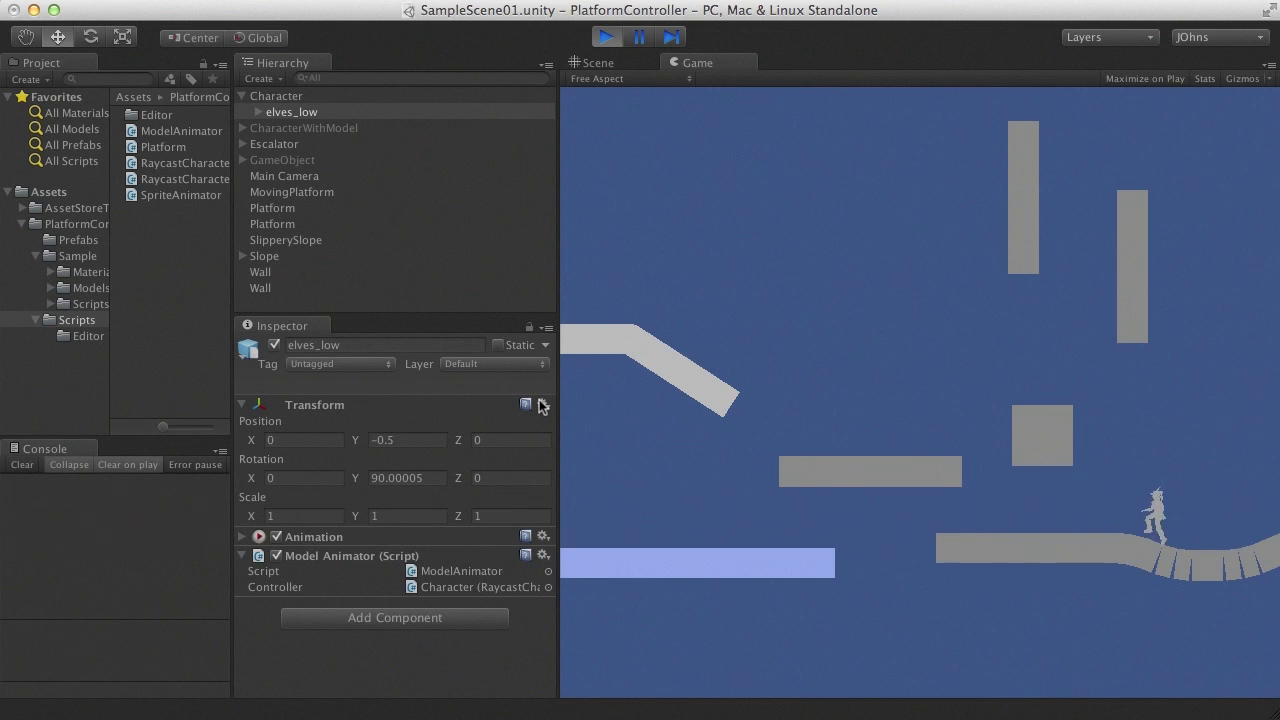
key("Right")
key("space")
key("Left")
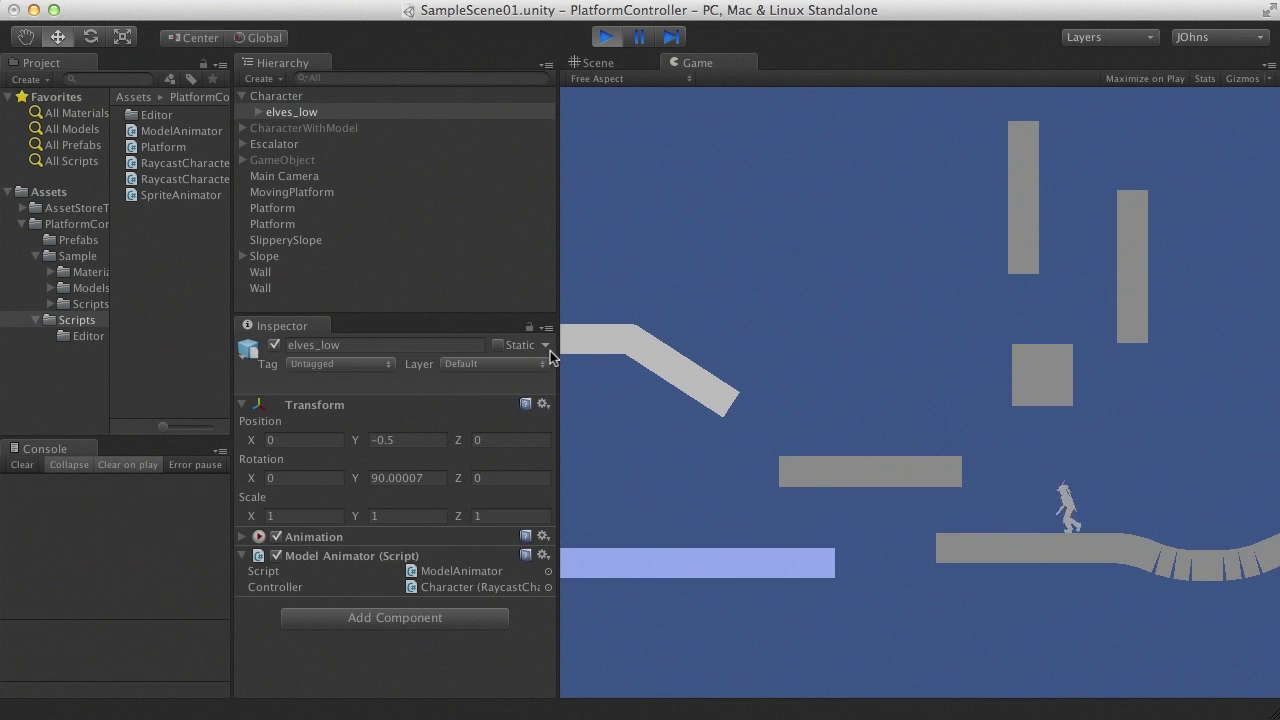
key("space")
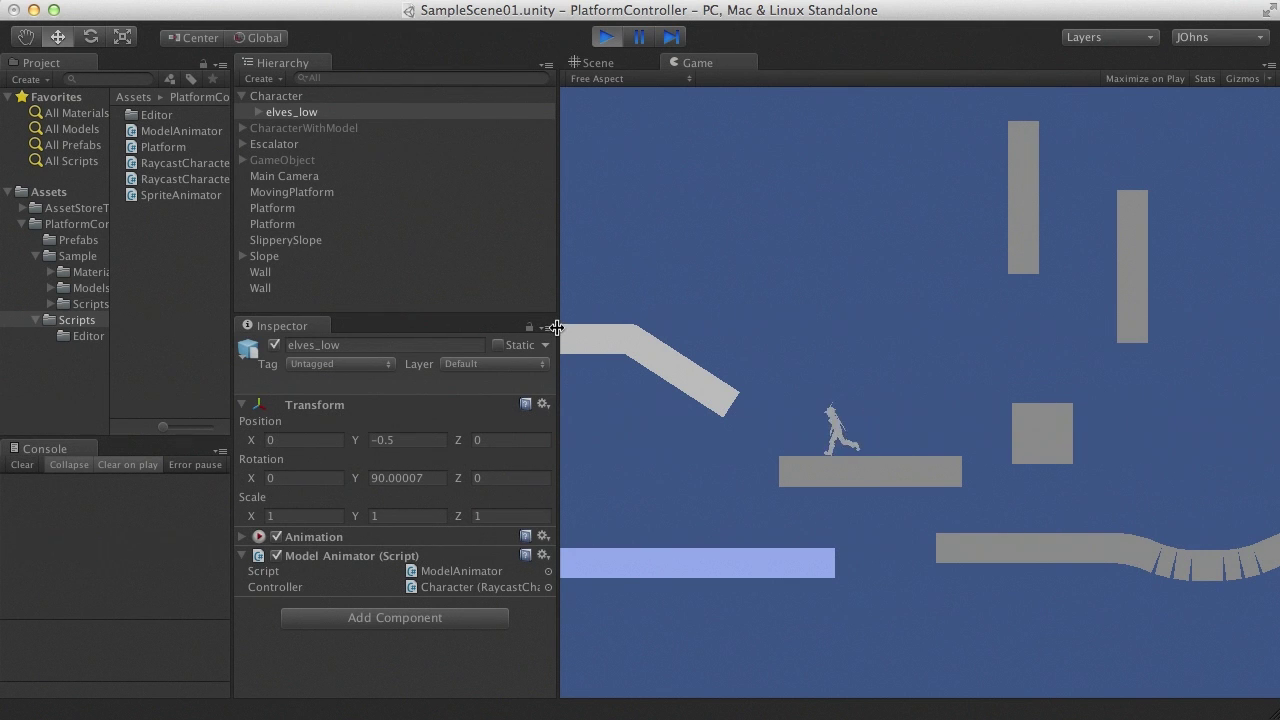
Step: Jump the elf from the fixed platform onto the moving square block beneath the walls
key("Right")
key("space")
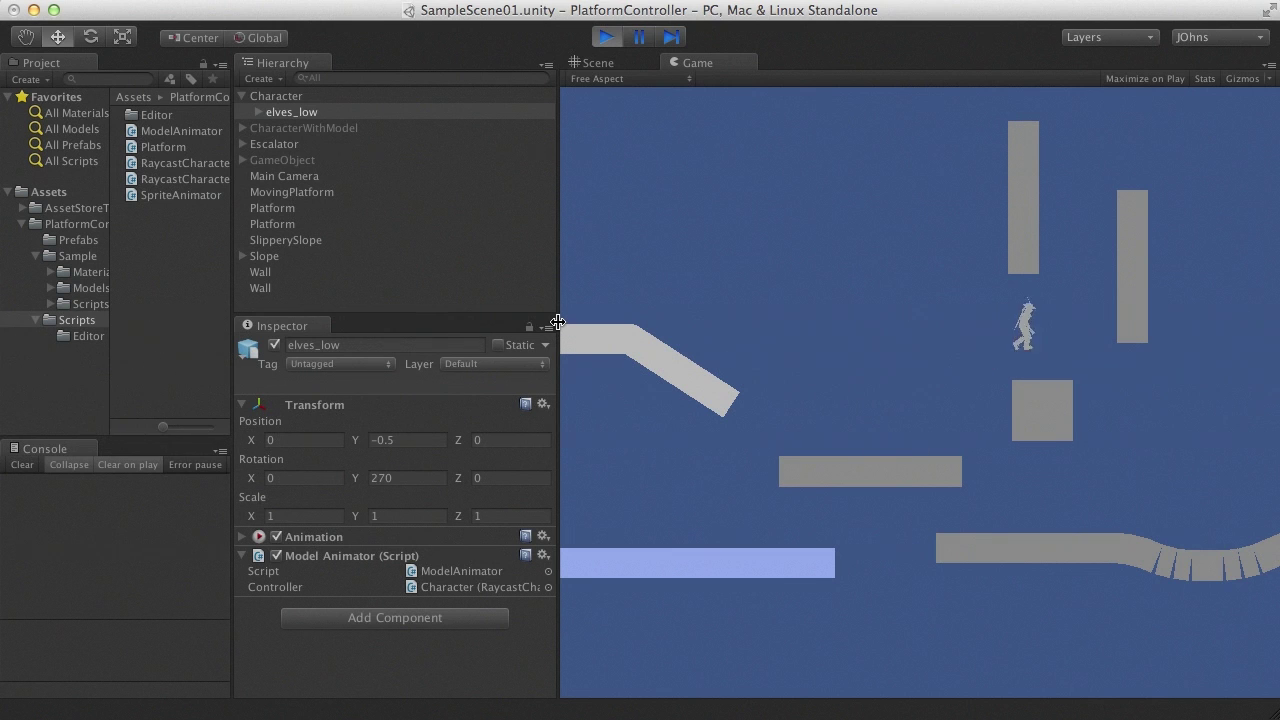
key("Right")
key("space")
key("space")
key("Left")
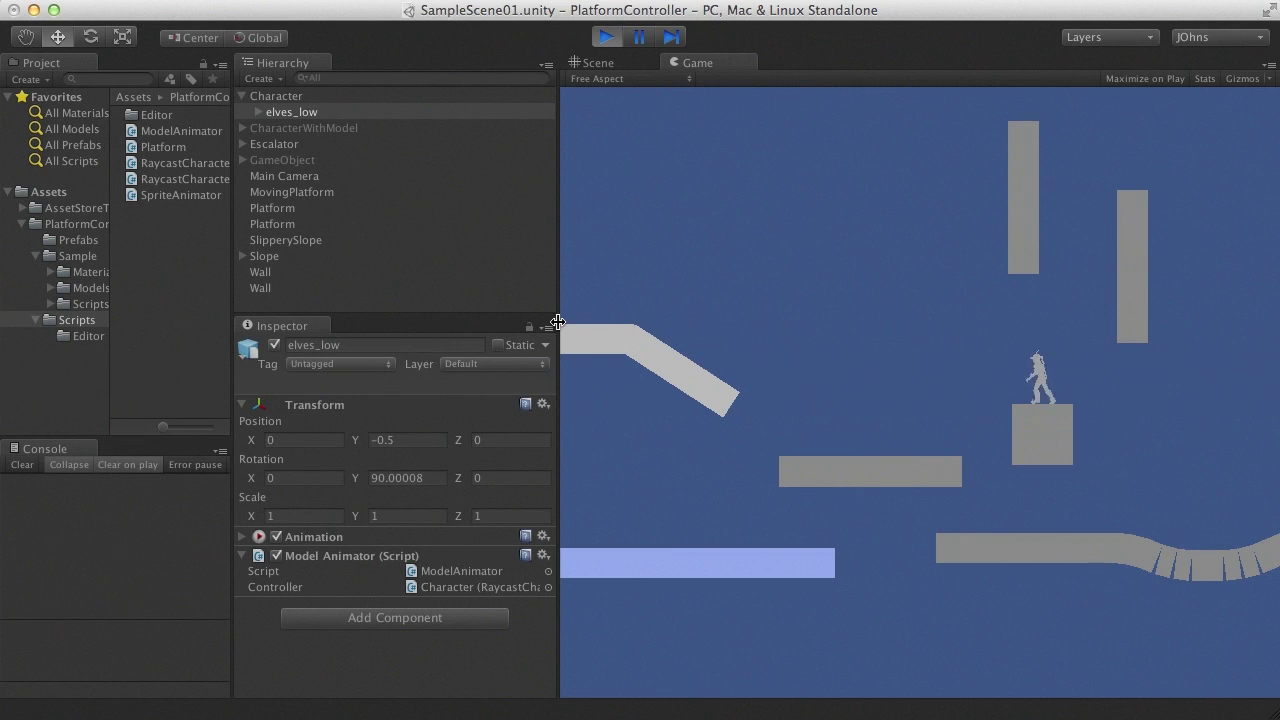
Step: Jump the elf off the moving square block and try wall jumps between the two vertical walls
key("Right")
key("space")
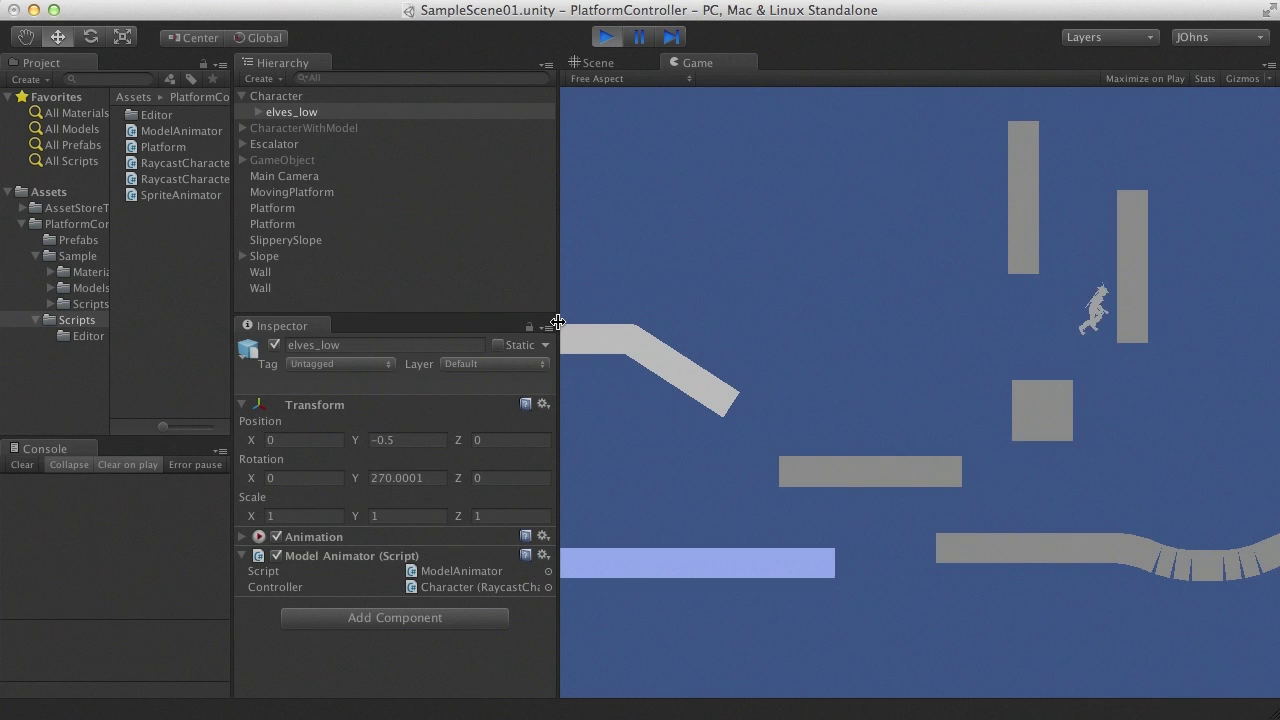
key("Left")
key("space")
key("Right")
key("space")
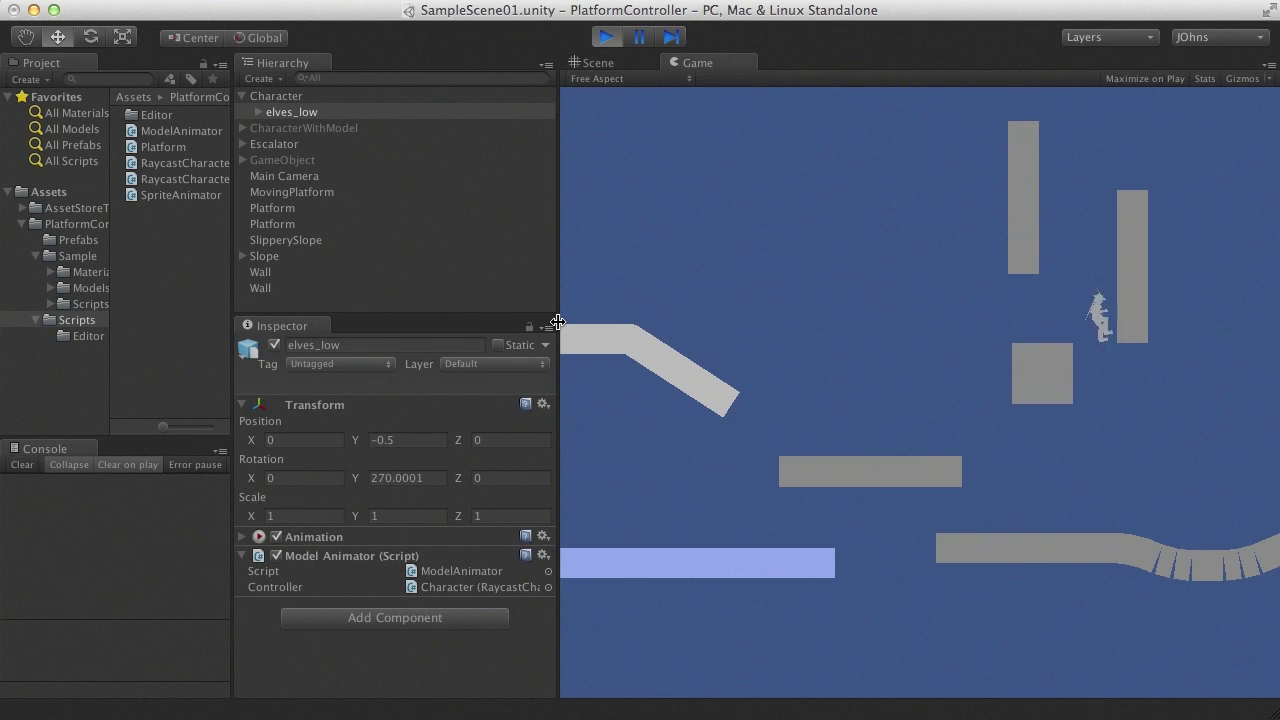
key("Left")
key("Right")
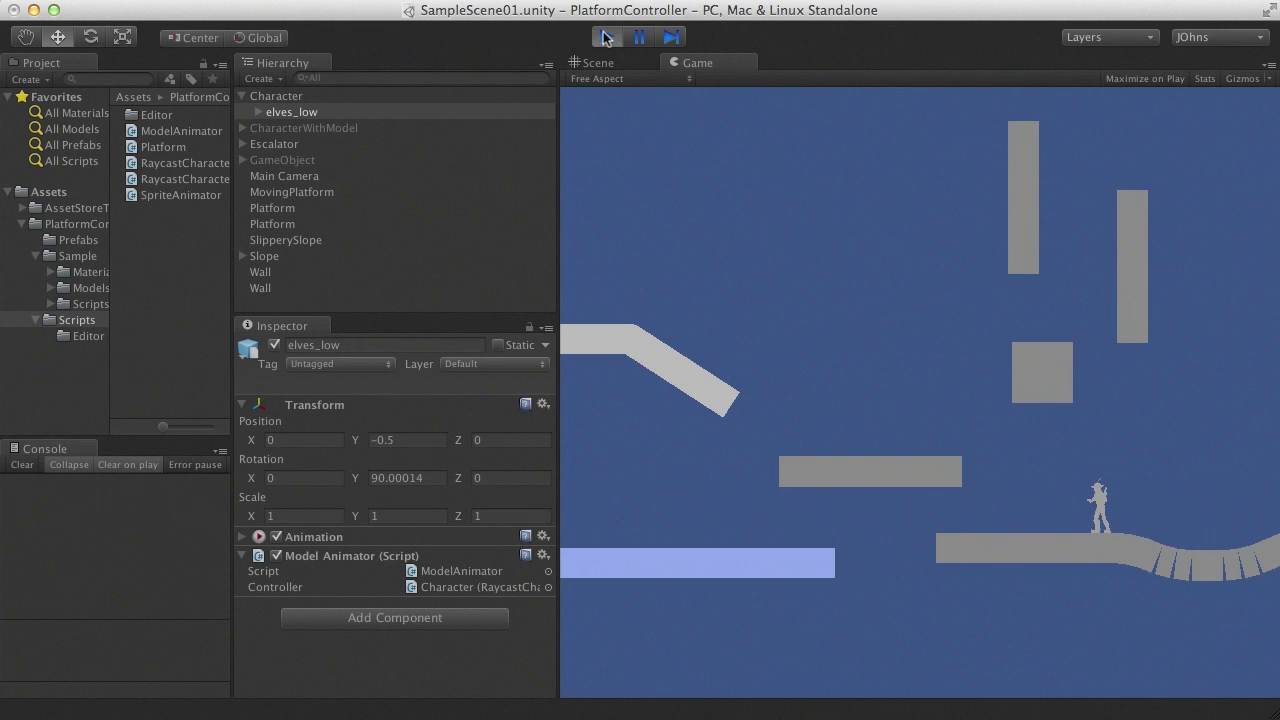
Step: Select Character and collapse its Feet Colliders and Head Colliders groups to reach the controller's movement and jump settings
left_click(276, 97)
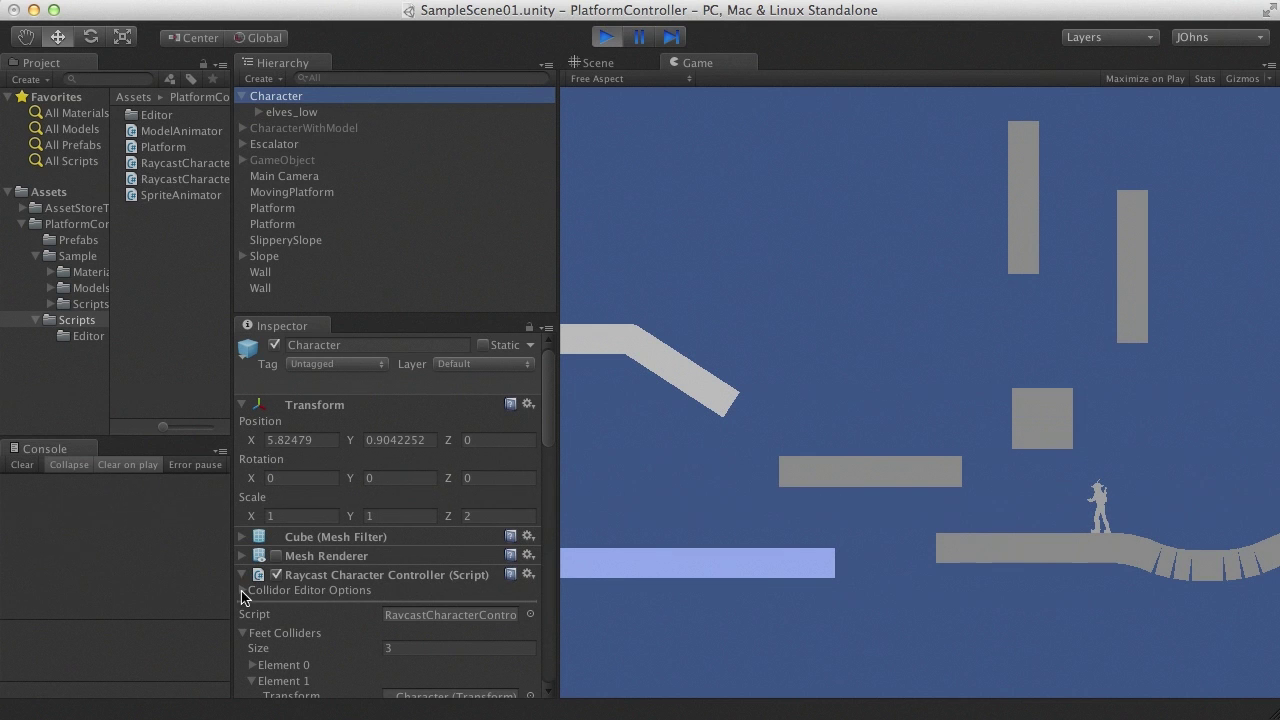
scroll(291, 586, "down", 10)
scroll(294, 551, "up", 6)
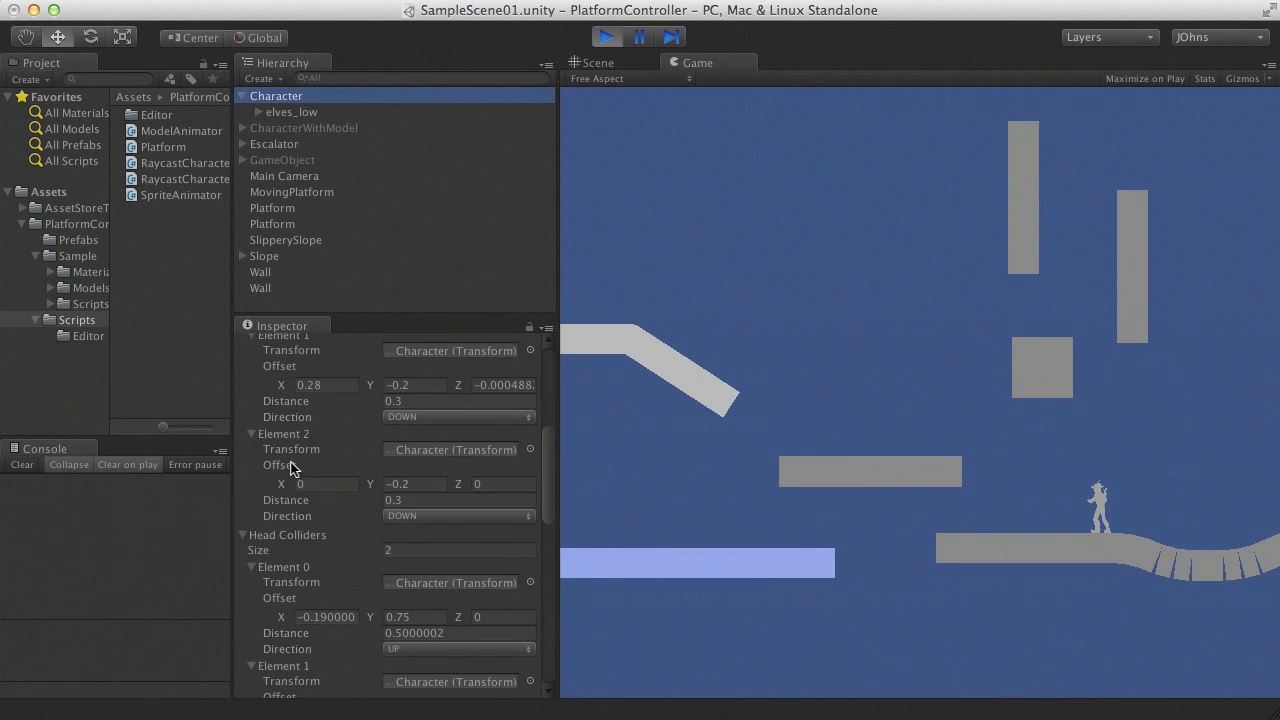
scroll(270, 450, "up", 1)
left_click(244, 423)
left_click(245, 441)
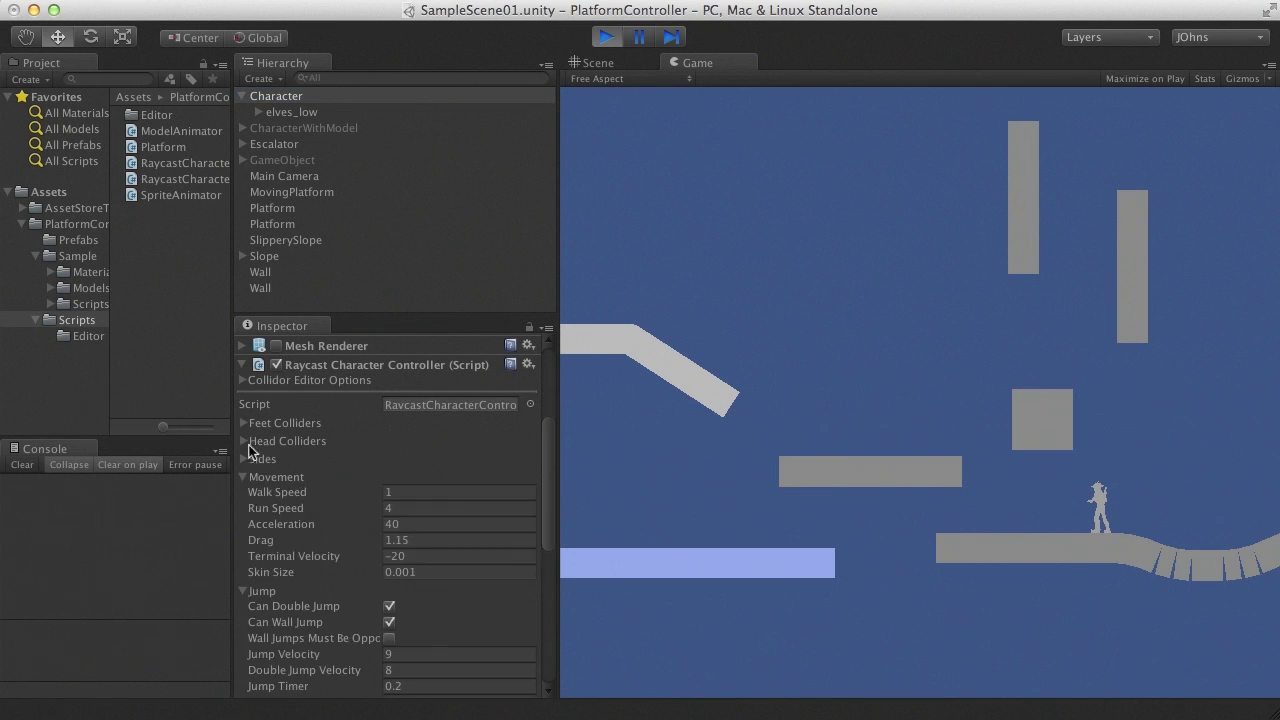
Step: Disable Can Double Jump and set Jump Velocity to 5, Jump Held Time to 0.4, and Jump Frame Velocity to 70
scroll(290, 495, "down", 4)
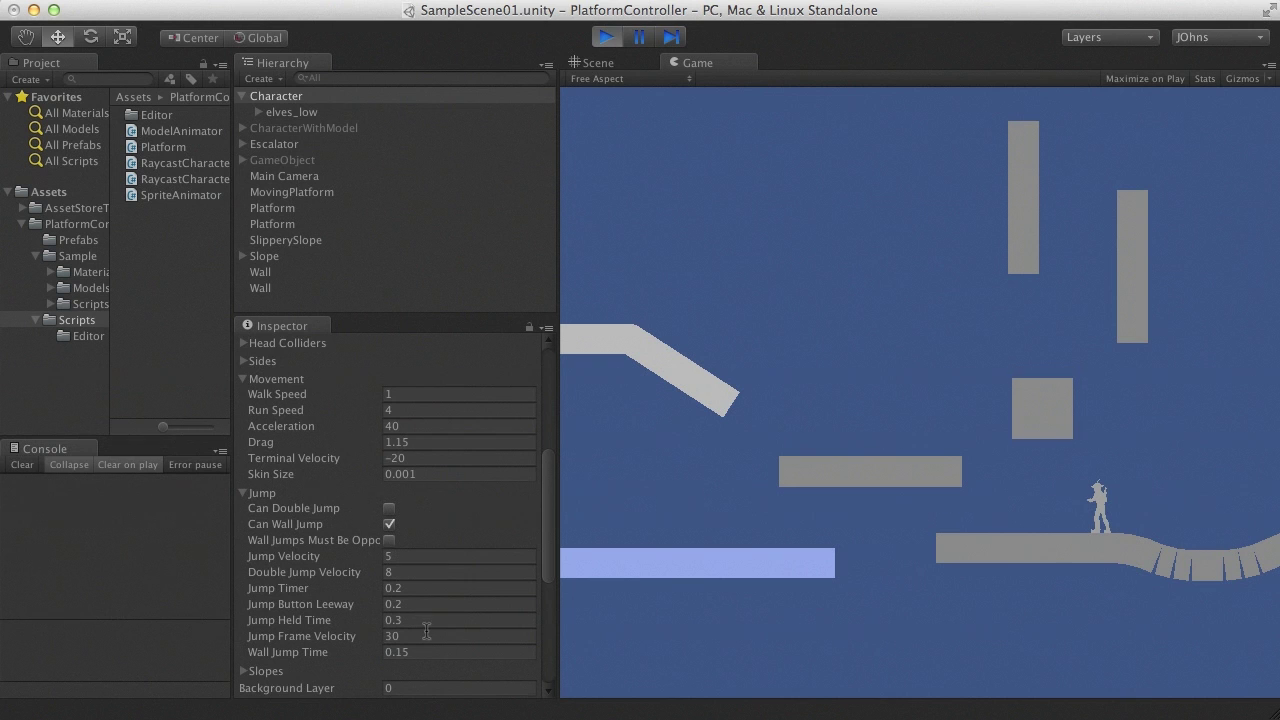
scroll(430, 628, "down", 1)
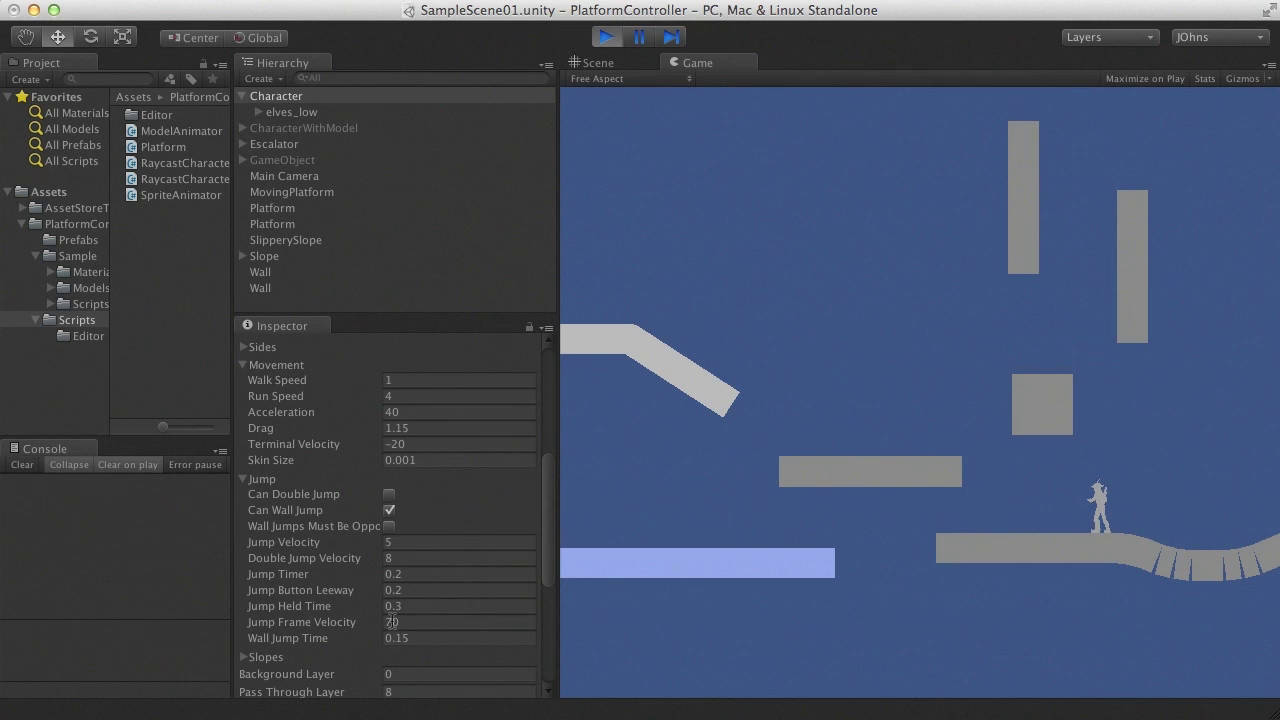
left_click(430, 608)
type("0.4")
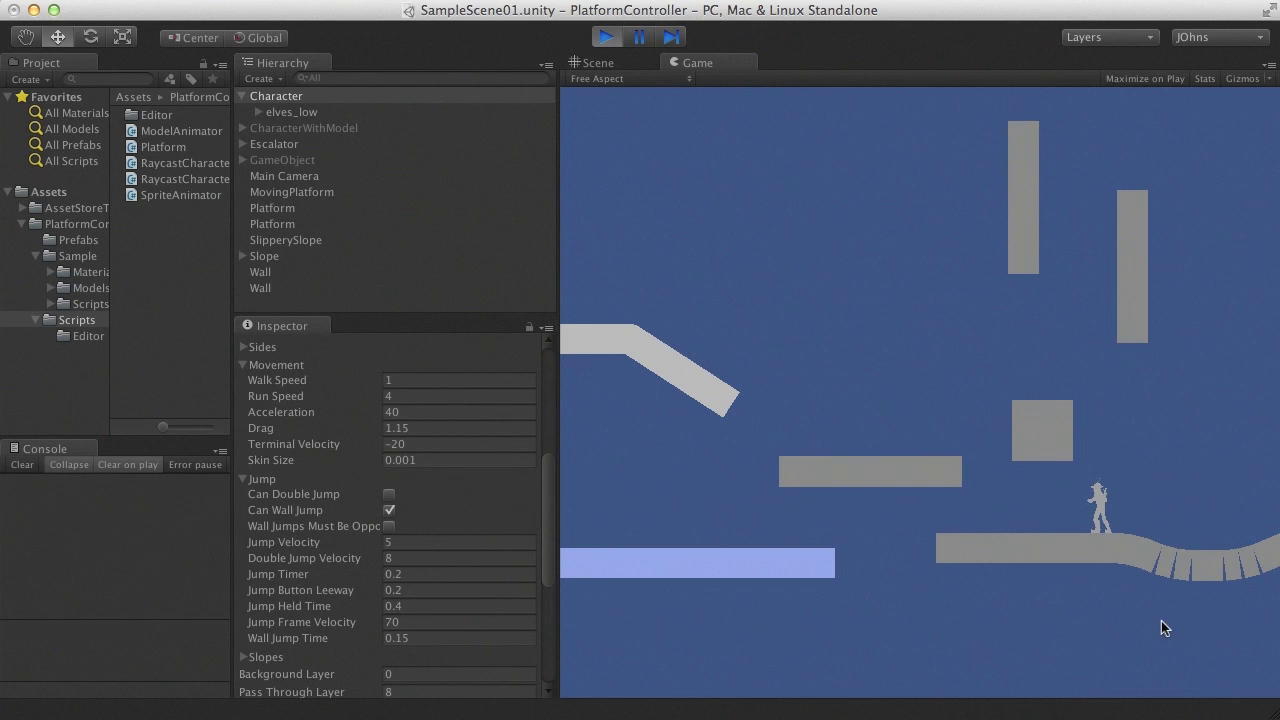
Step: Test the elf's jump on the lower platform, both in place and while running in each direction
key("space")
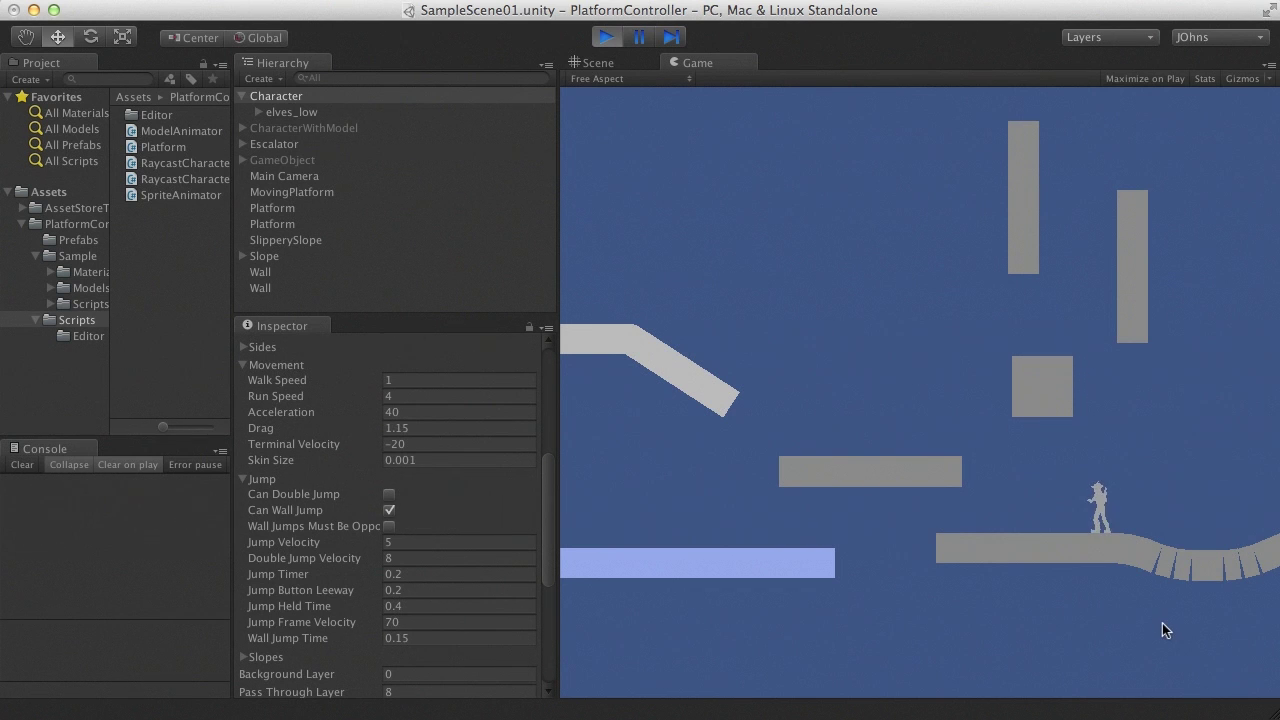
key("space")
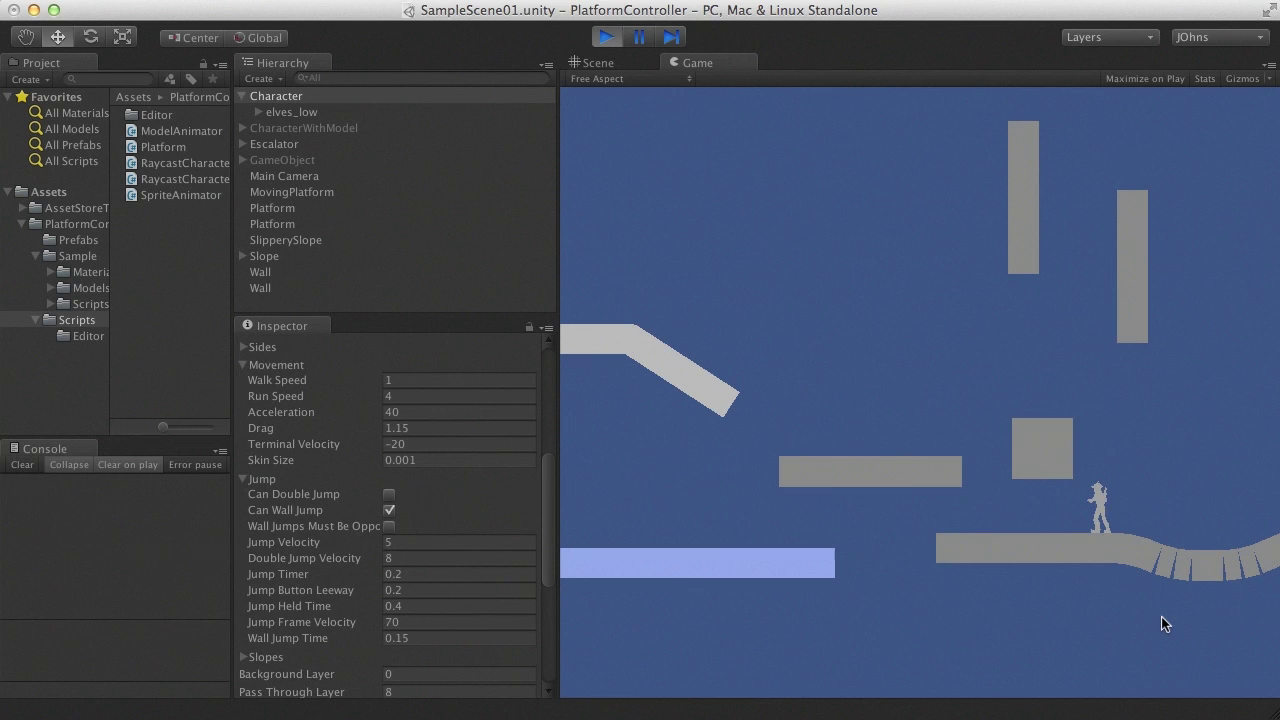
key("Left")
key("space")
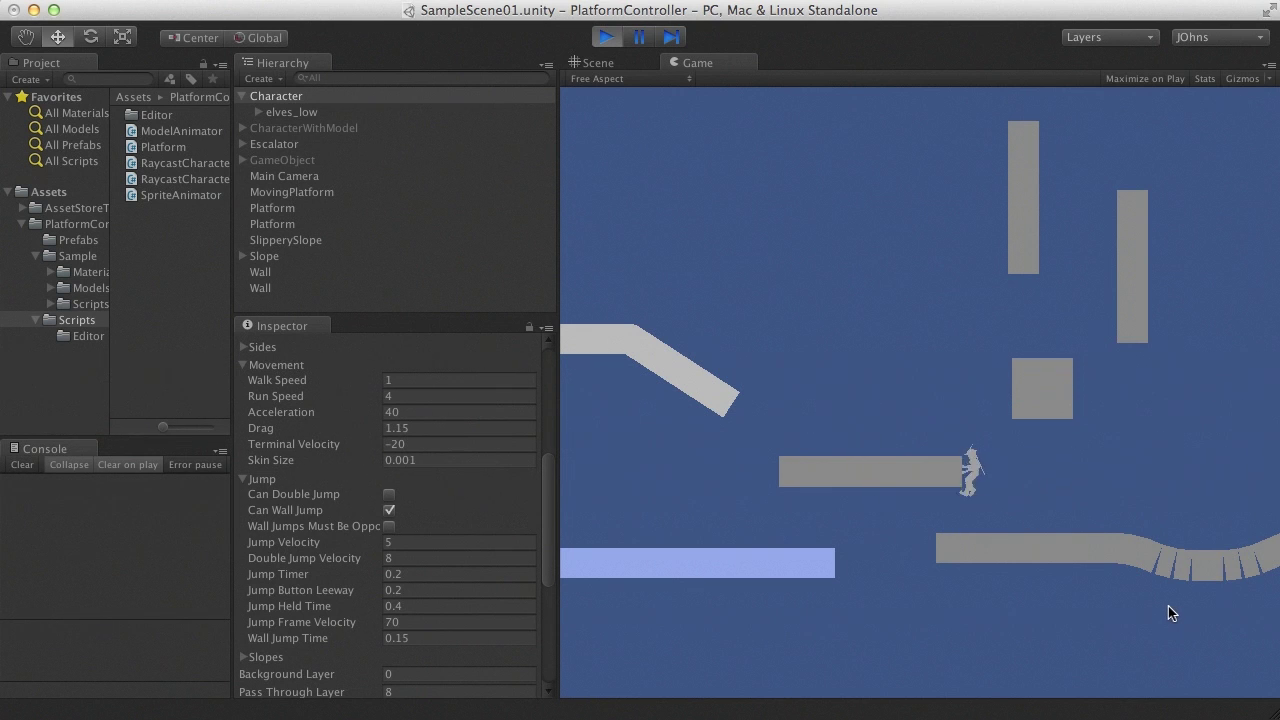
key("Right")
key("Left")
key("space")
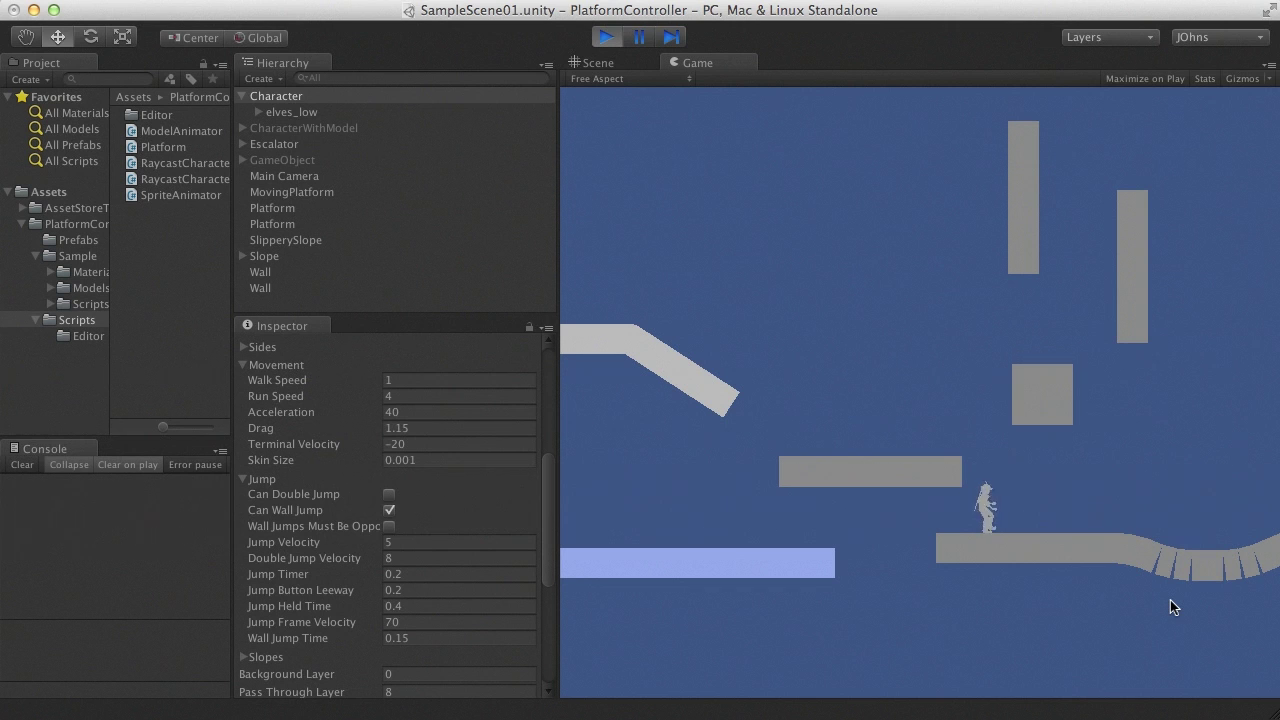
key("Right")
key("space")
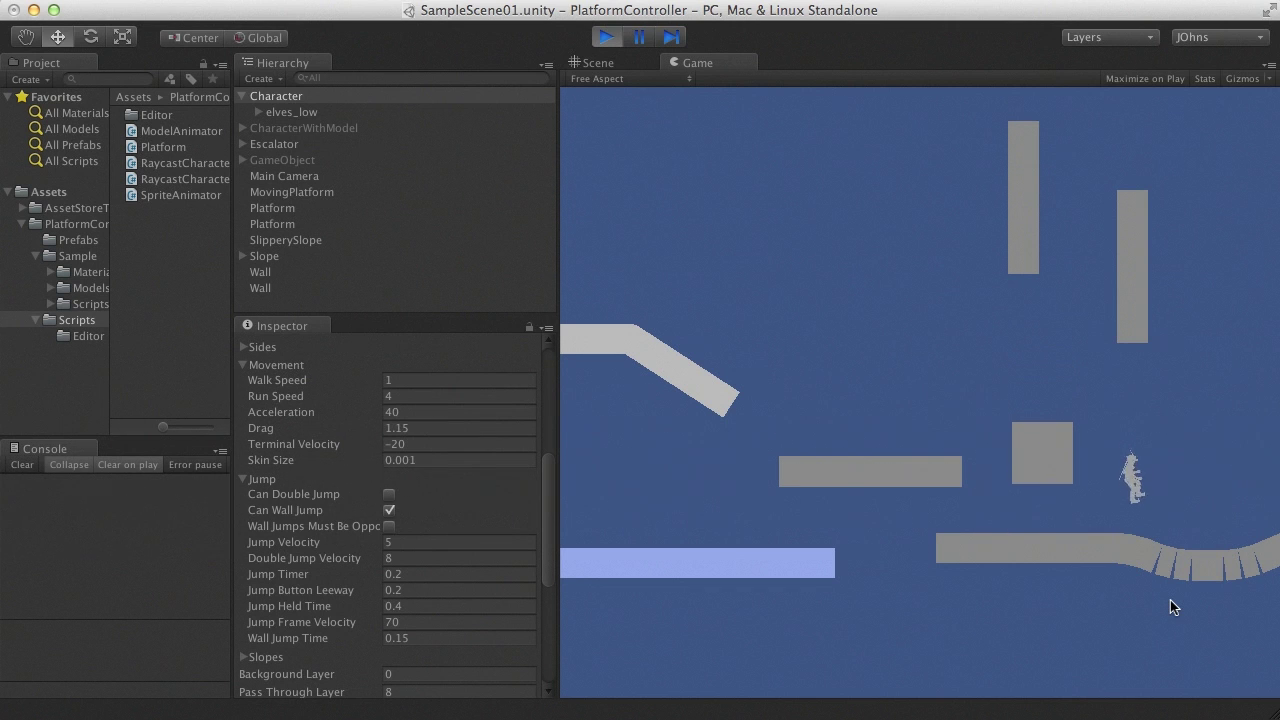
key("Left")
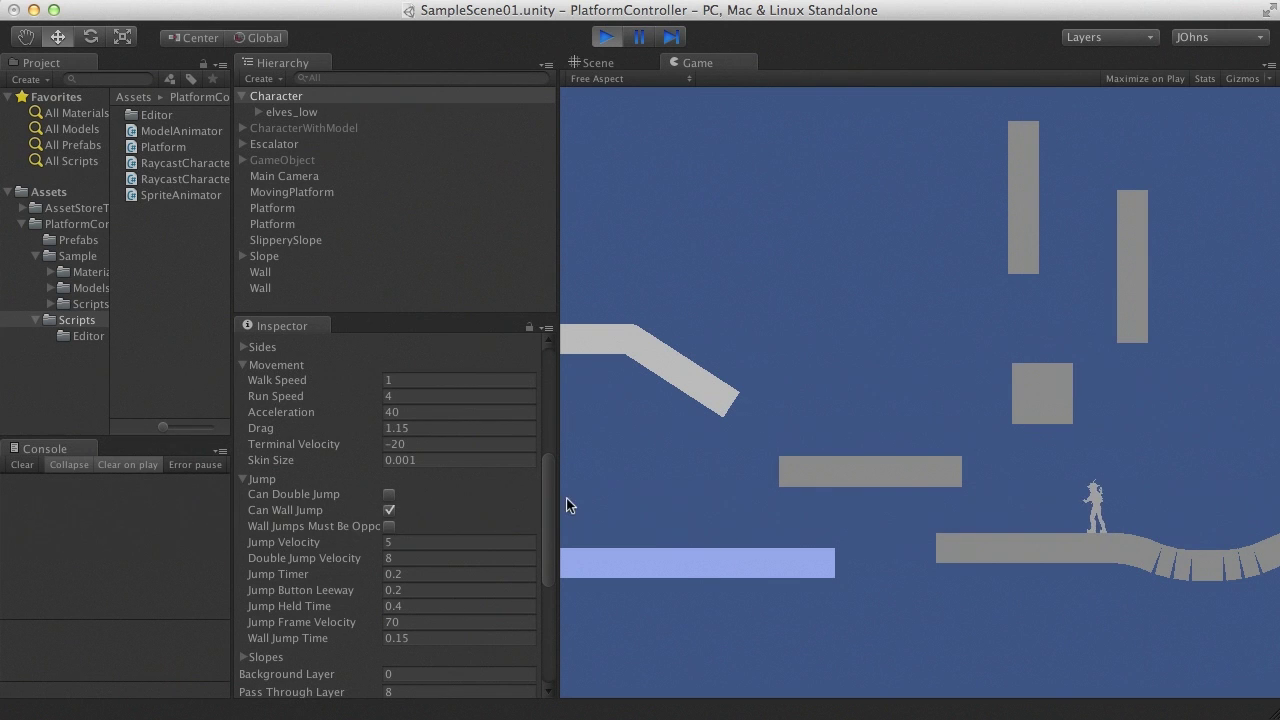
Step: Enable Can Double Jump with Can Wall Jump kept on, and set Run Speed to 6, Acceleration to 70, and Drag to 1.1
left_click(389, 510)
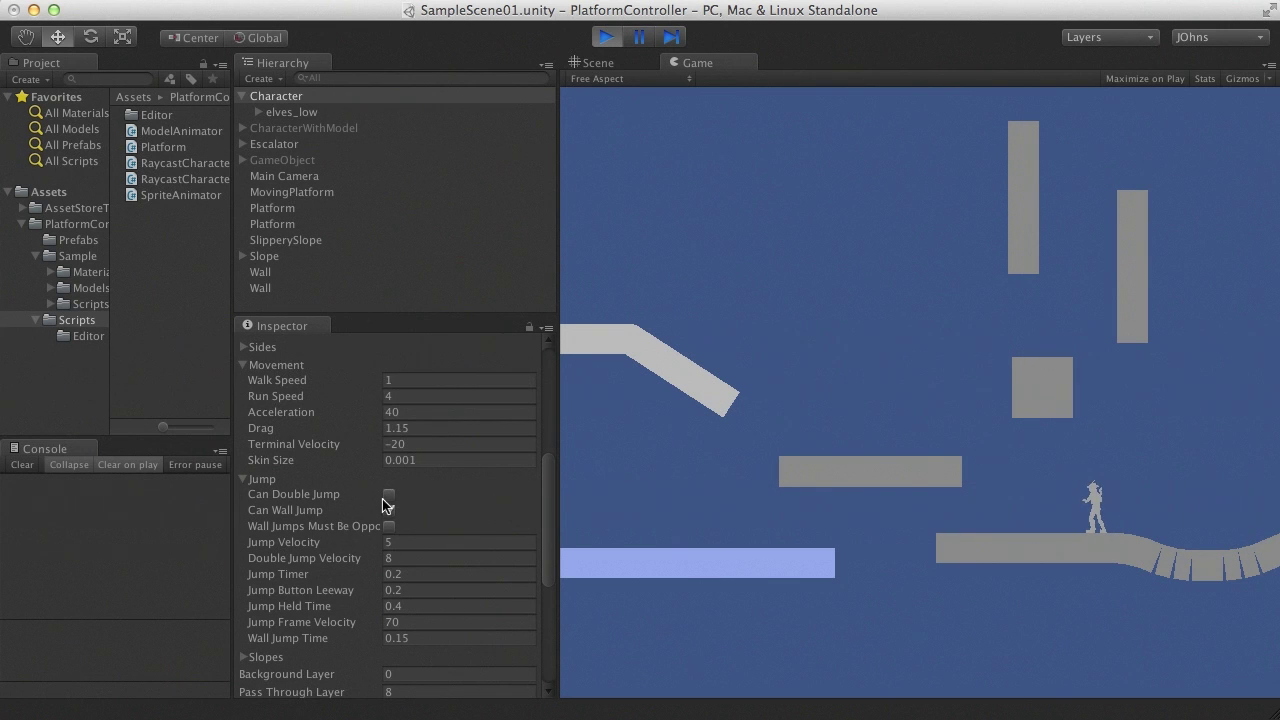
left_click(389, 495)
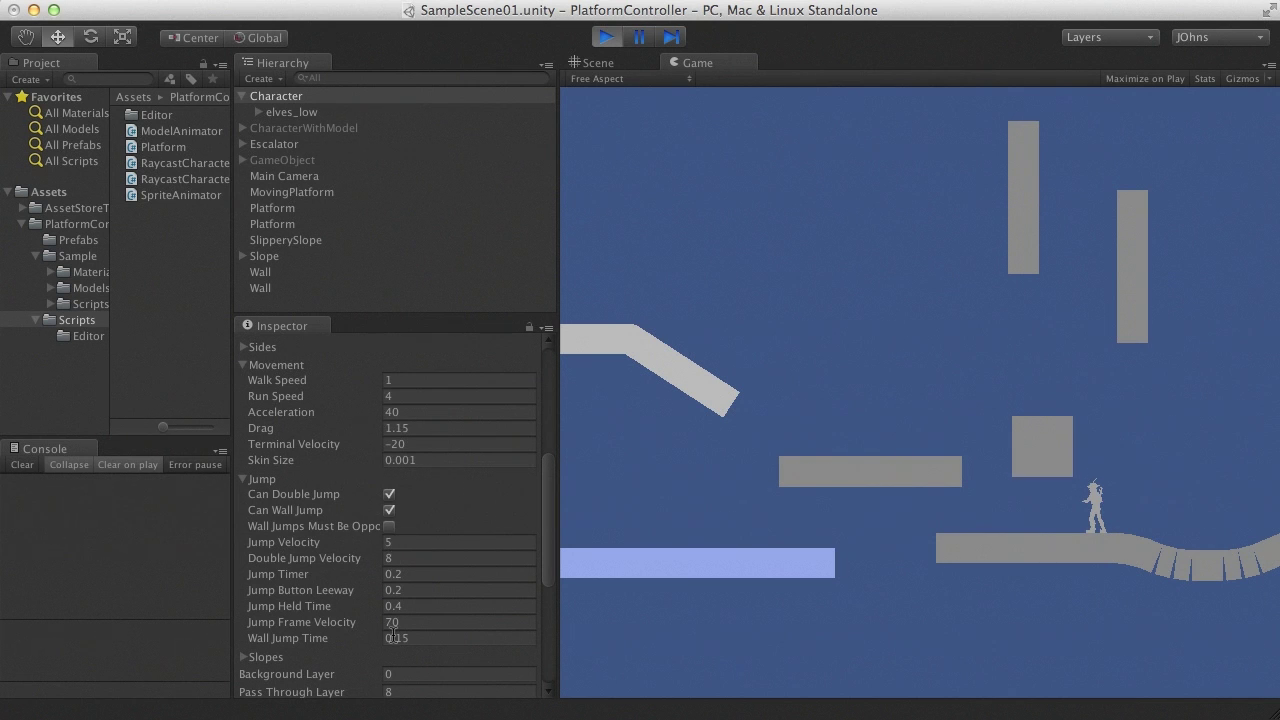
scroll(400, 580, "up", 4)
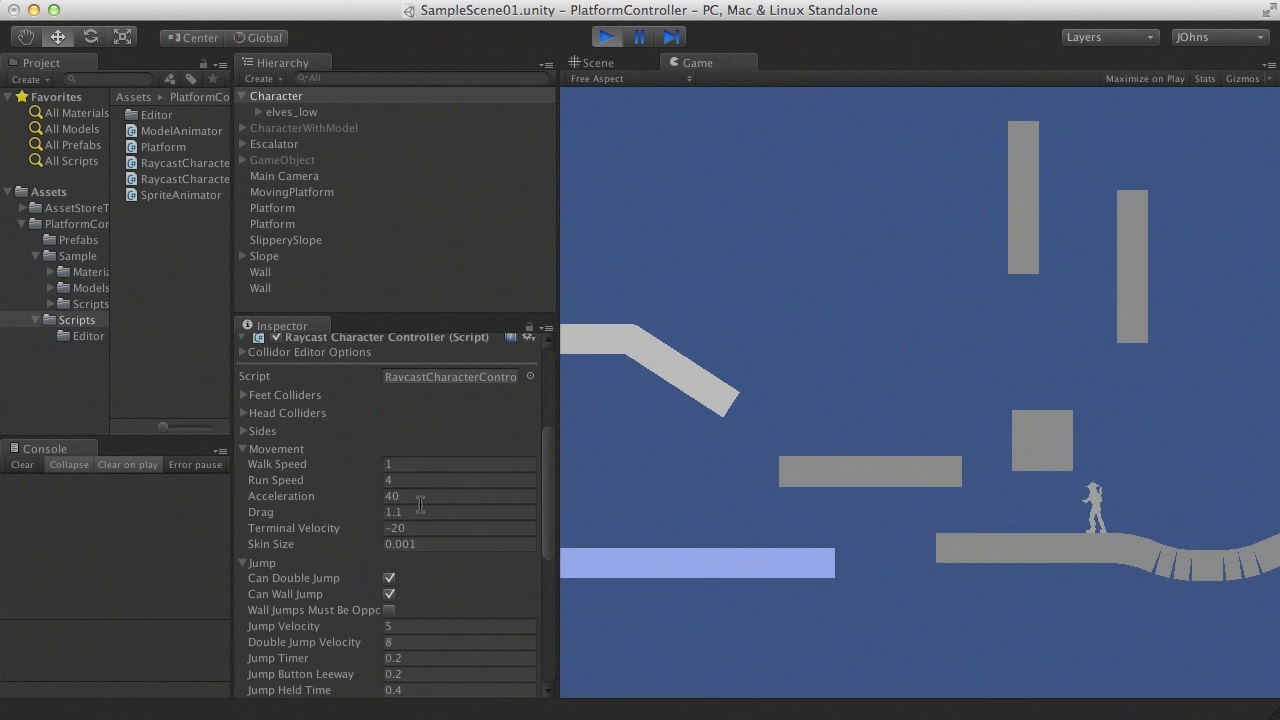
mouse_move(368, 496)
left_mouse_down()
mouse_move(412, 487)
mouse_move(376, 490)
left_mouse_up()
Step: Run the elf back and forth along the lower platform to test the new movement settings
left_click(719, 512)
key("Left")
key("Right")
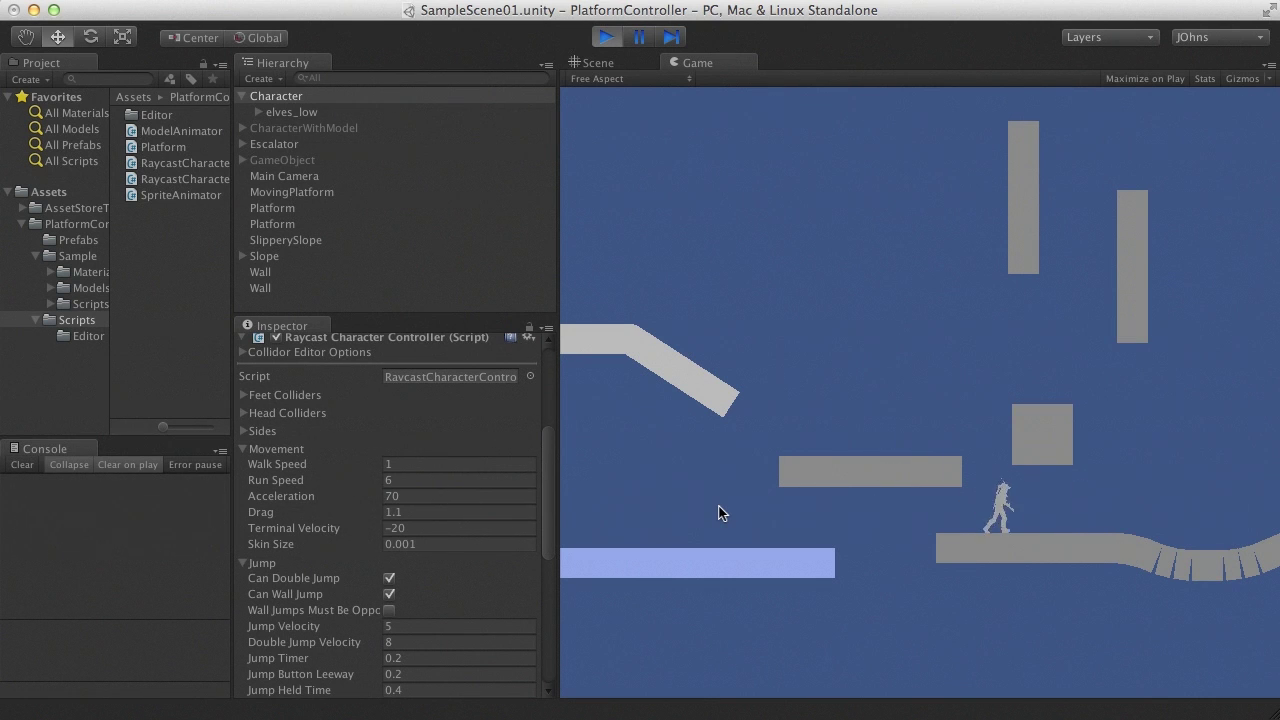
key("Left")
key("Right")
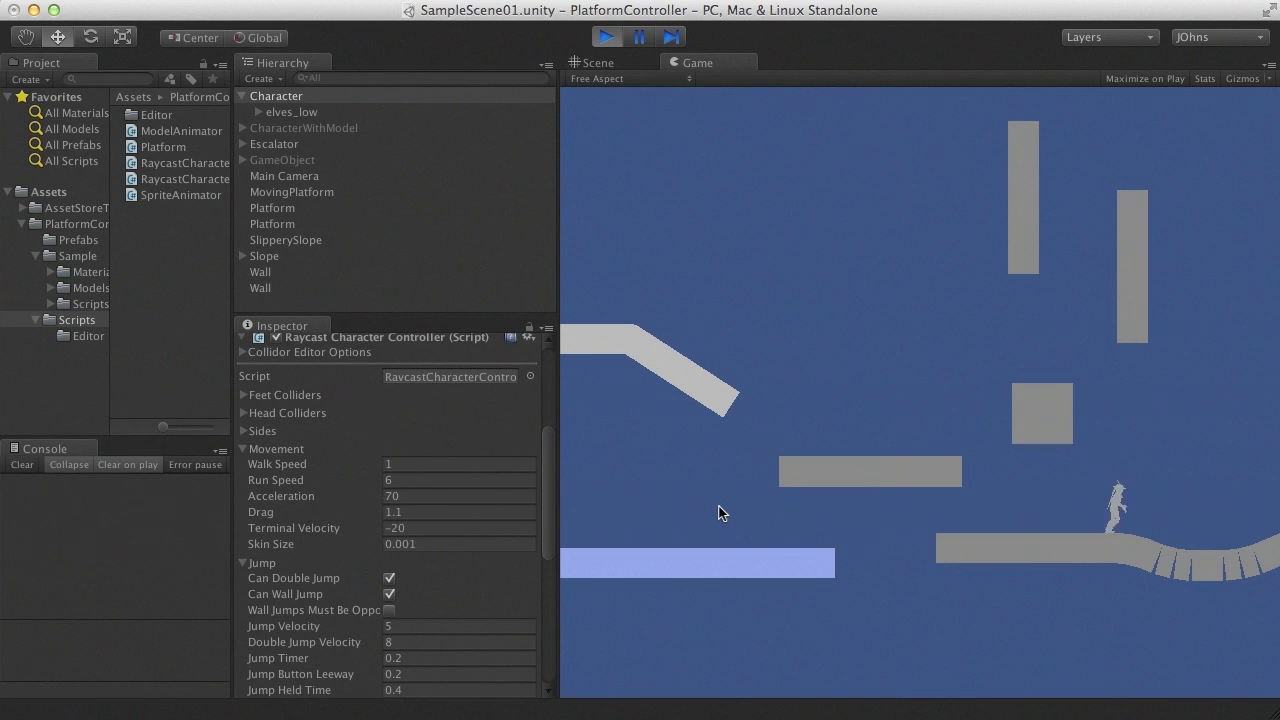